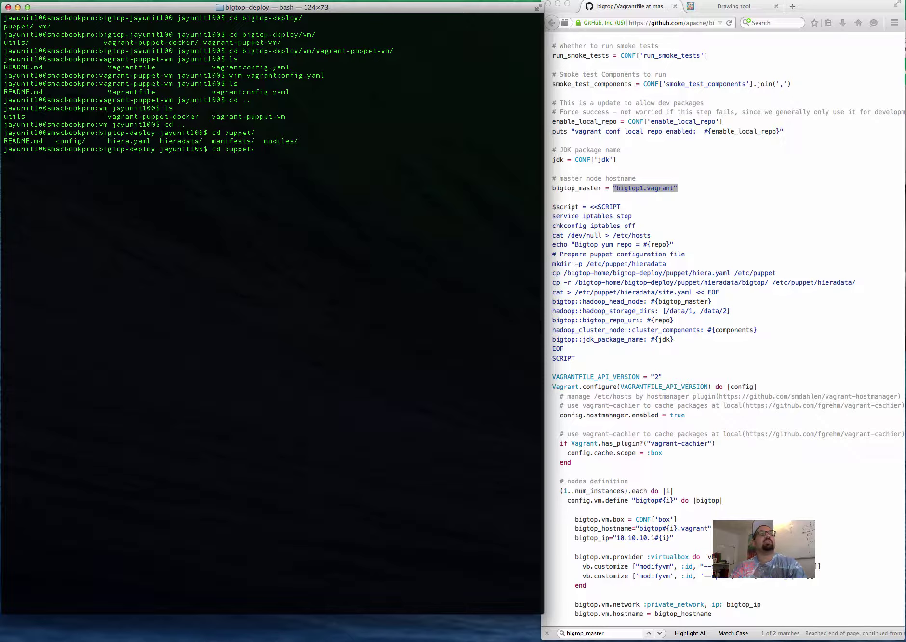
Tab-complete puppet/hiera.yaml and try to cd into it, which fails because it is a file
type("hiera")
key("Tab")
key("Tab")
type("ya")
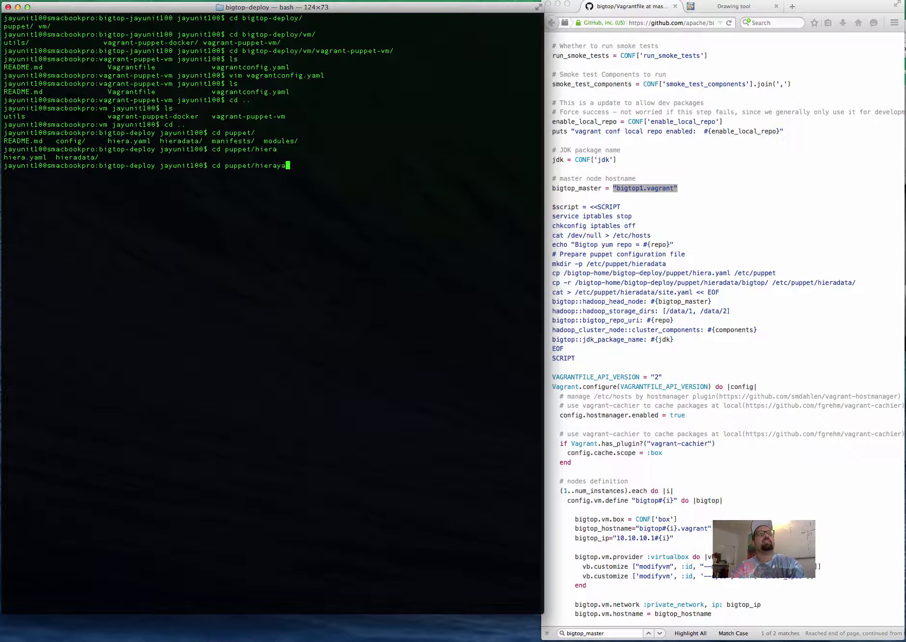
key("BackSpace")
key("BackSpace")
type(".")
key("Tab")
key("Return")
Edit the failed line into vim puppet/hiera.yaml, view the file and quit with :q
key("Up")
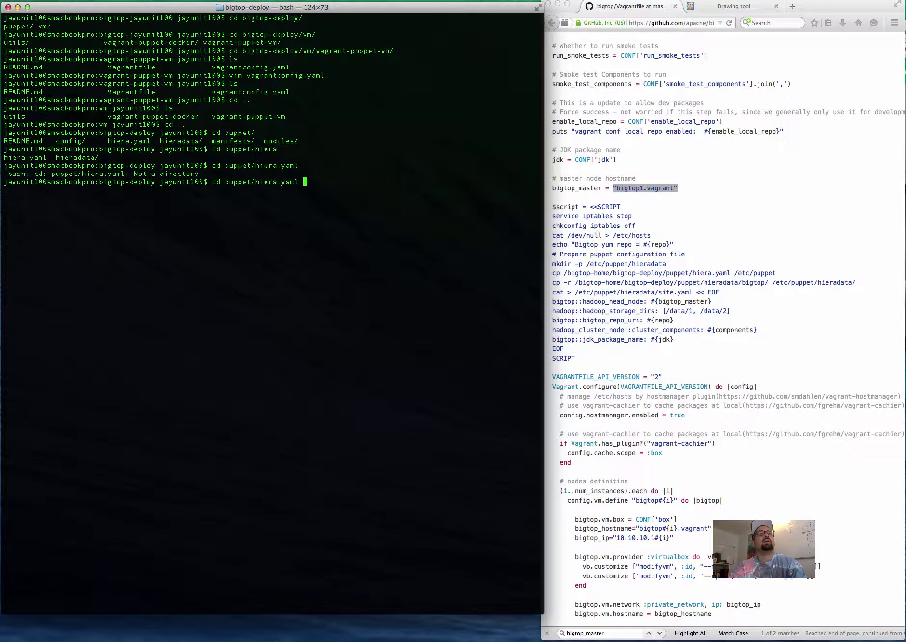
key("ctrl+a")
key("Right")
key("Right")
key("BackSpace")
key("BackSpace")
type("vim")
key("Return")
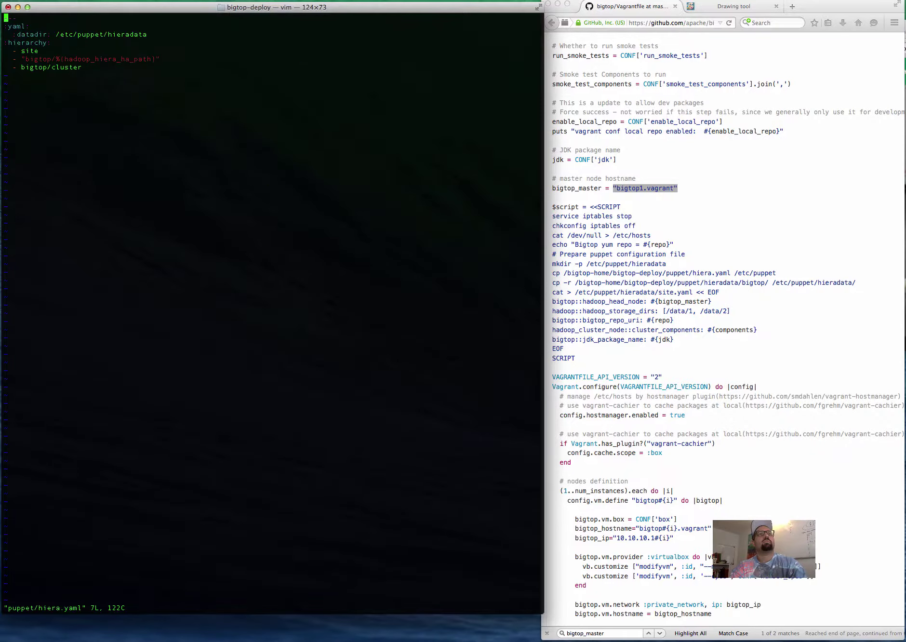
type(":q")
key("Return")
Comment out the recalled line and list the files mentioning spark with grep -rl spark
key("Up")
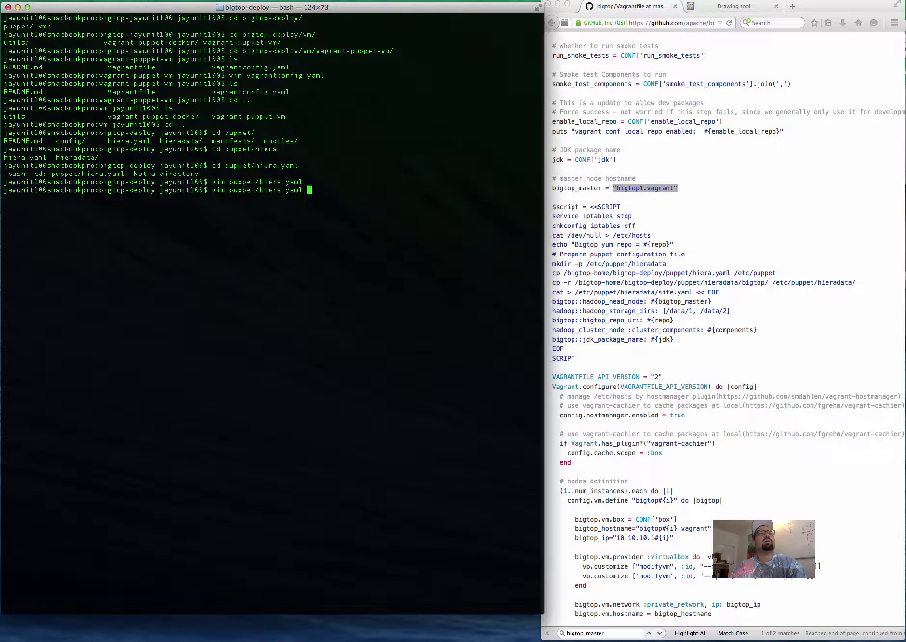
key("BackSpace")
key("BackSpace")
key("BackSpace")
key("BackSpace")
key("BackSpace")
key("BackSpace")
key("ctrl+a")
type("#")
key("Return")
type("grep -")
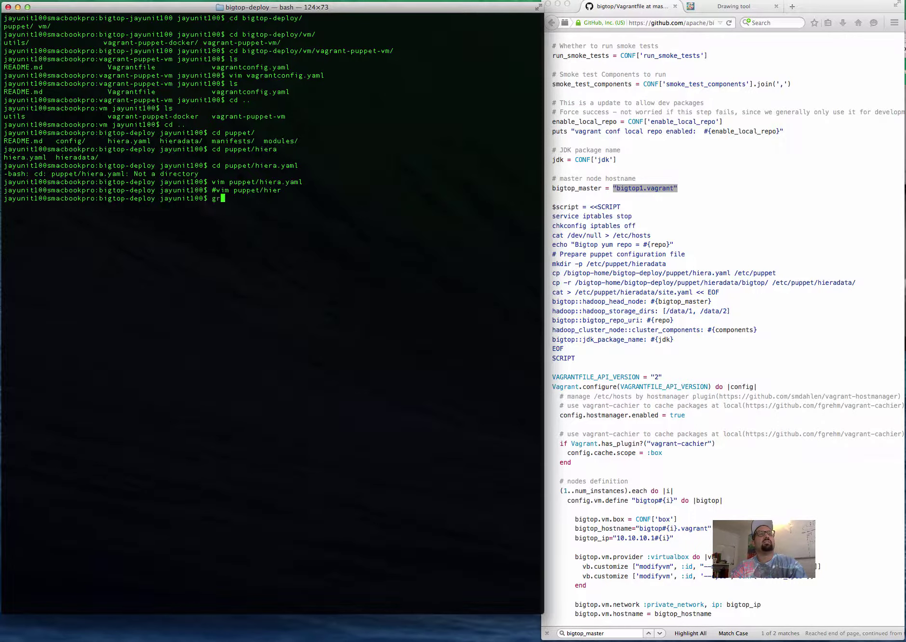
type("rl spark ..")
key("Return")
Build a vim command for hieradata/bigtop/cluster.yaml by copying its path from the grep results
type("vim")
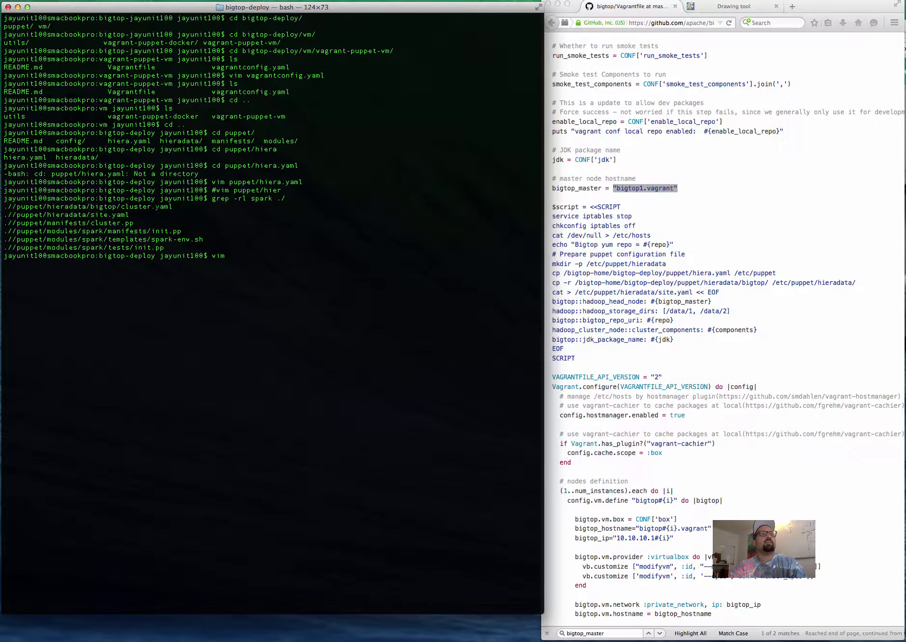
left_click_drag(171, 206, 87, 207)
mouse_move(17, 206)
left_mouse_down()
mouse_move(337, 207)
mouse_move(208, 198)
mouse_move(128, 206)
mouse_move(337, 206)
mouse_move(4, 207)
left_mouse_up()
key("super+c")
key("super+v")
Open cluster.yaml and step through the spark matches, then search for components
key("Return")
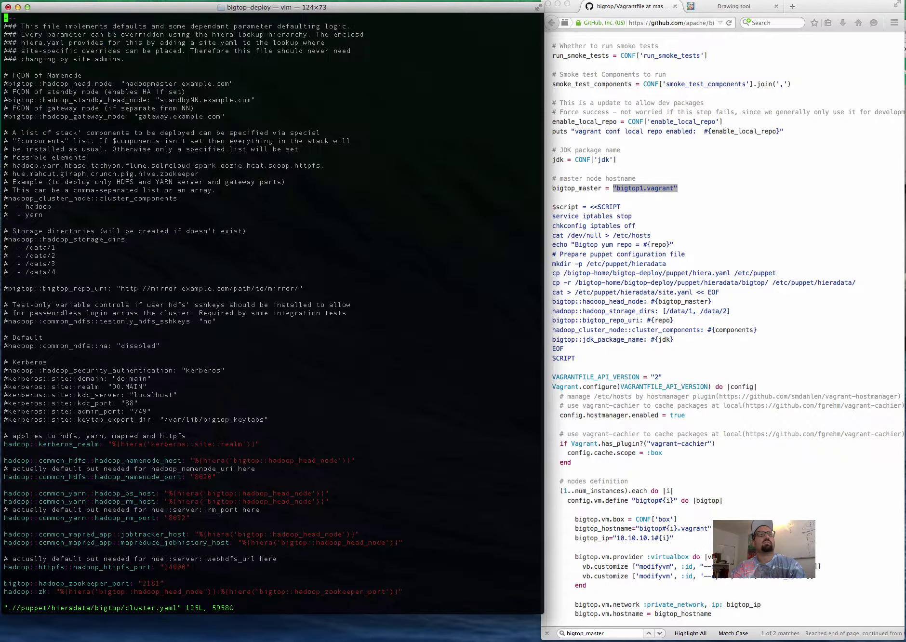
type("/spark")
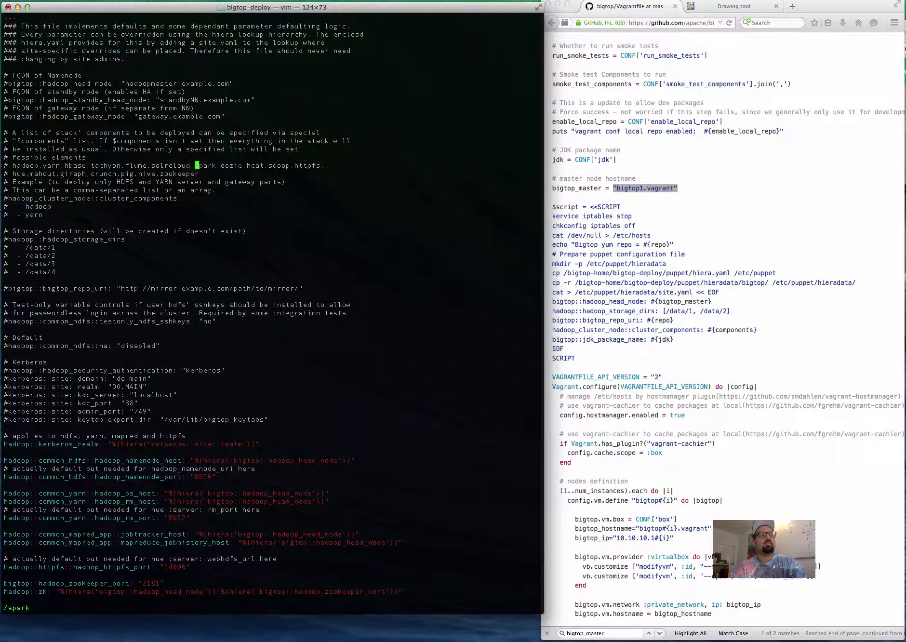
key("Return")
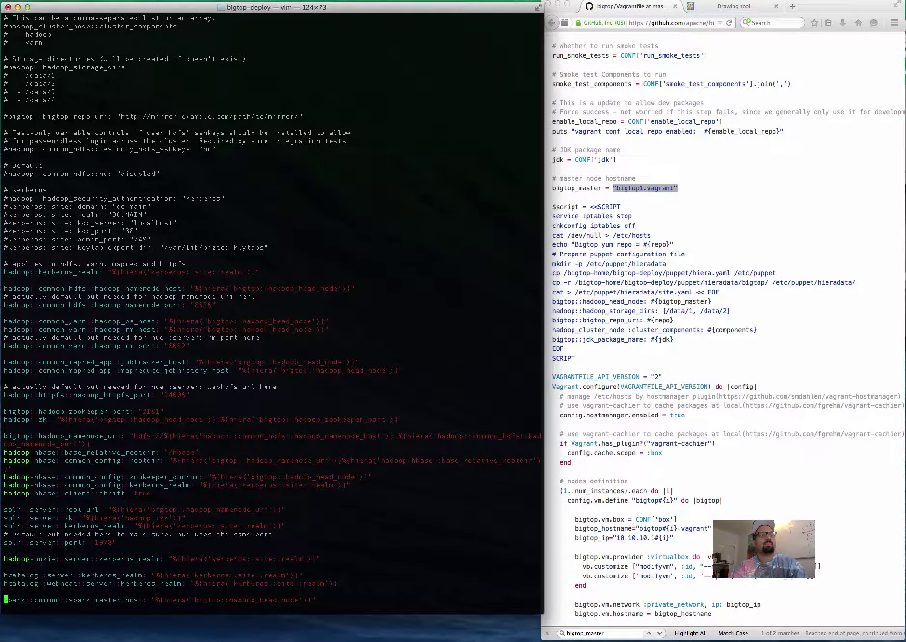
key("n")
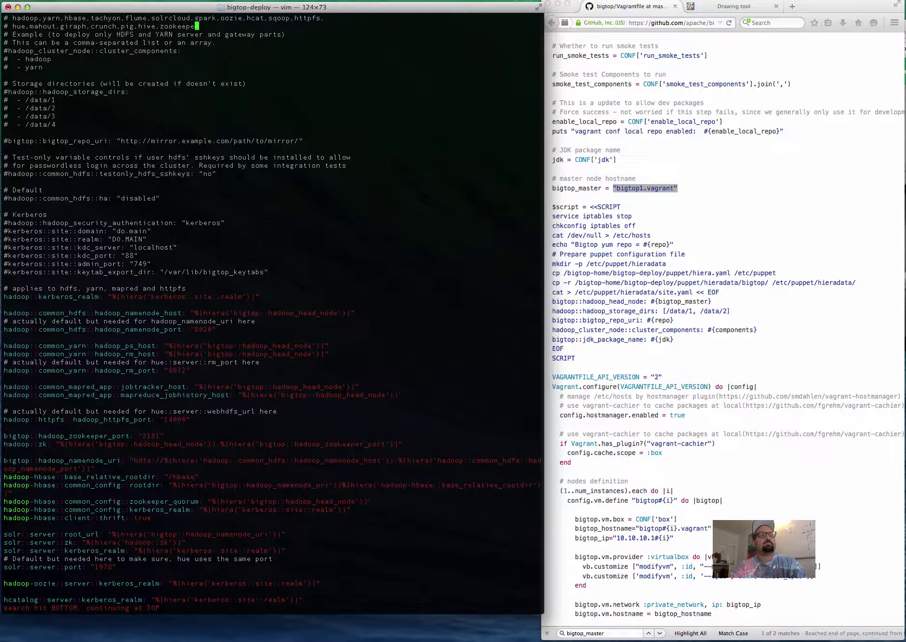
type("n")
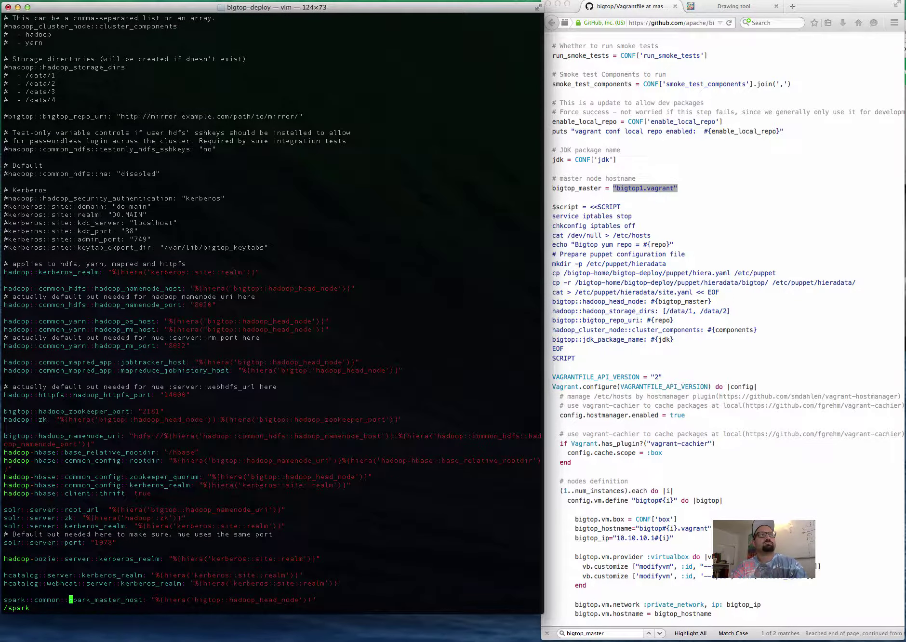
type("/components")
key("Return")
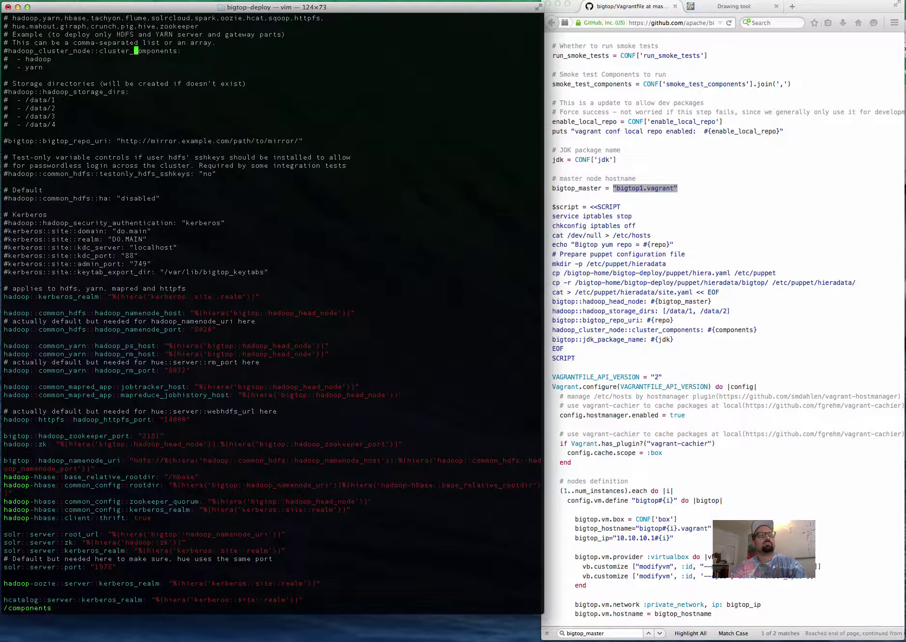
Read the possible-components comment list and the cluster_components setting, then search components again
key("k")
key("k")
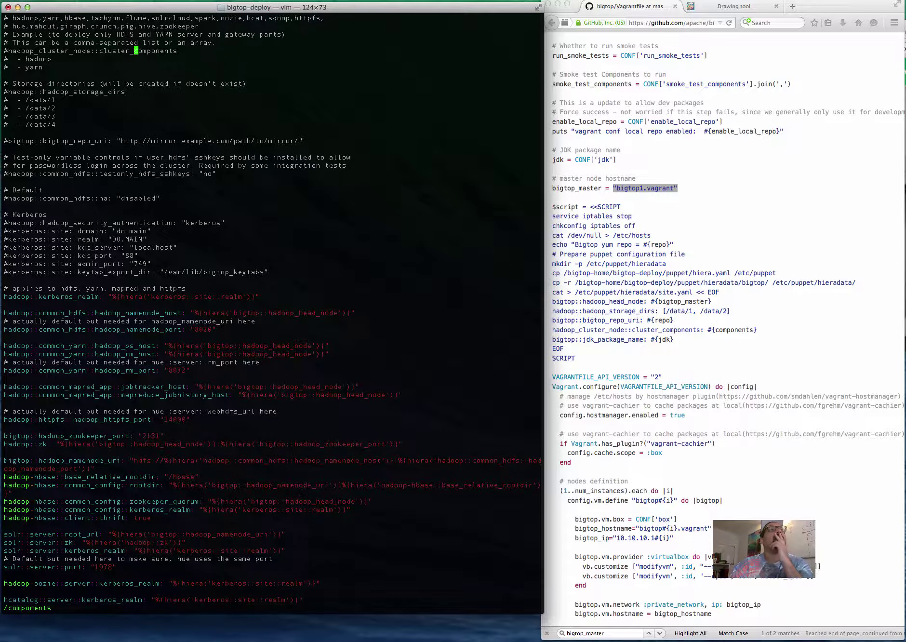
key("k")
key("k")
key("k")
key("k")
key("k")
key("k")
key("k")
key("k")
key("k")
key("k")
key("k")
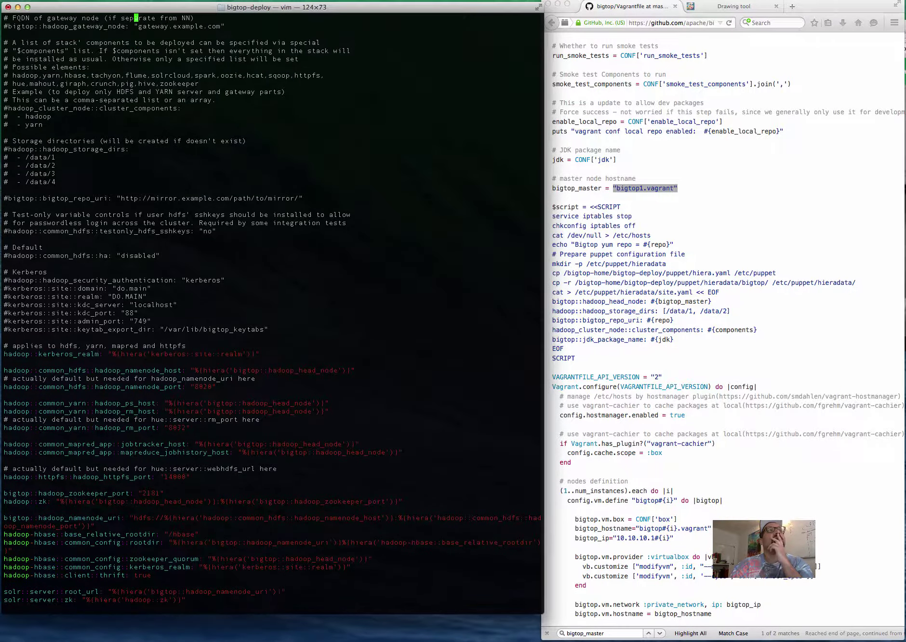
key("k")
key("k")
key("k")
key("k")
key("k")
key("k")
key("k")
key("k")
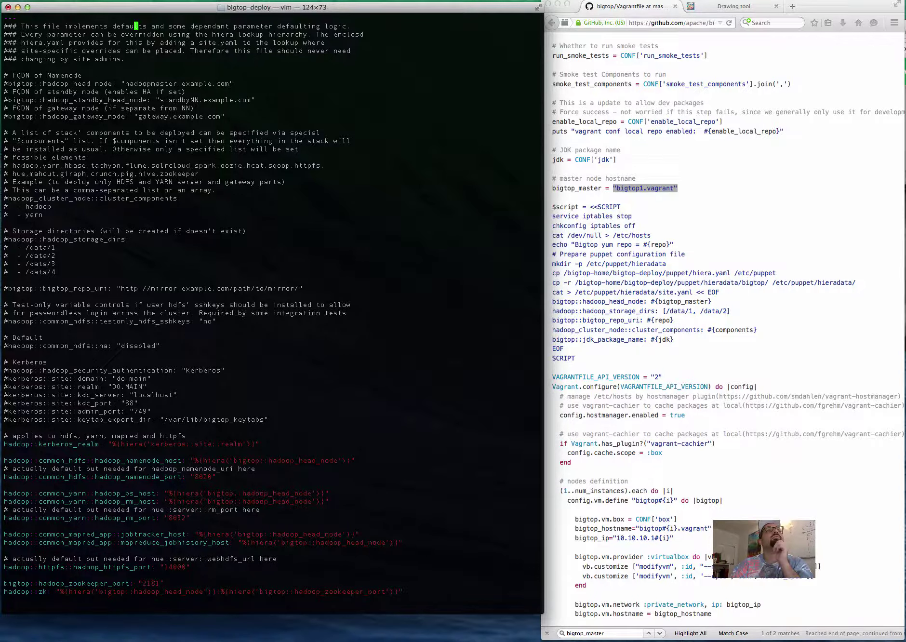
key("j")
key("j")
key("j")
key("j")
key("j")
key("j")
key("j")
key("j")
key("j")
key("j")
key("j")
key("j")
key("j")
key("j")
key("j")
key("j")
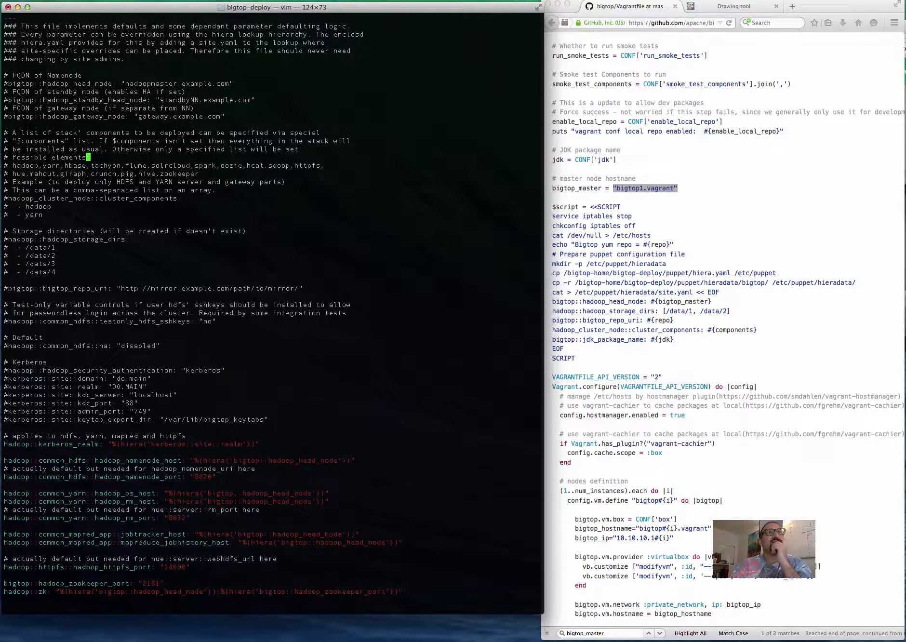
key("j")
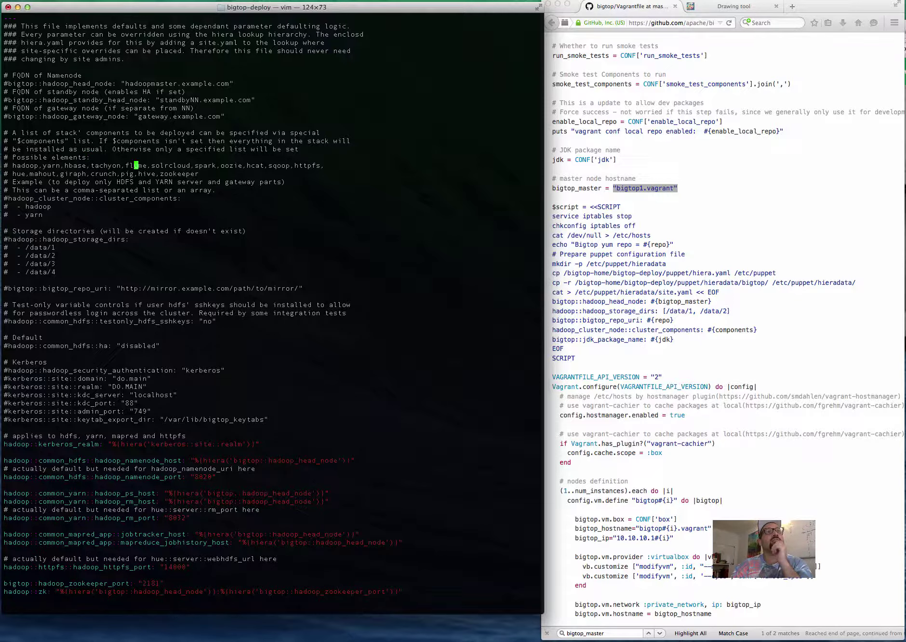
key("l")
key("l")
key("l")
key("l")
key("l")
key("l")
key("l")
key("l")
key("l")
key("l")
key("l")
key("l")
key("l")
key("l")
key("l")
key("l")
key("l")
key("l")
key("l")
key("l")
key("l")
key("l")
key("l")
key("l")
key("l")
key("l")
key("l")
key("l")
key("l")
key("l")
key("l")
key("j")
key("j")
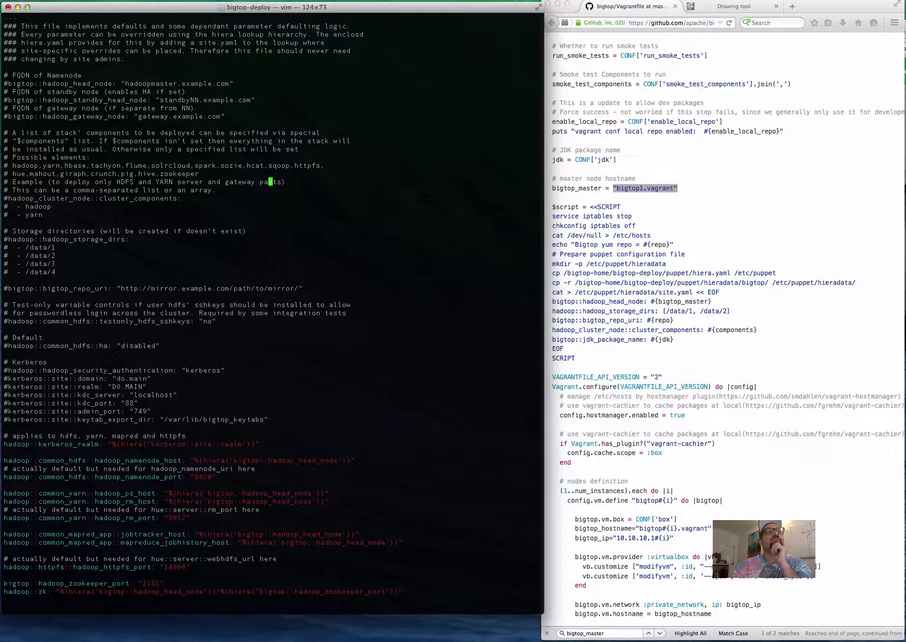
key("k")
key("j")
key("j")
key("j")
key("j")
key("j")
key("j")
key("j")
key("j")
key("j")
key("j")
key("j")
key("j")
key("j")
key("j")
key("j")
key("j")
key("j")
key("j")
key("j")
key("j")
key("j")
key("j")
key("j")
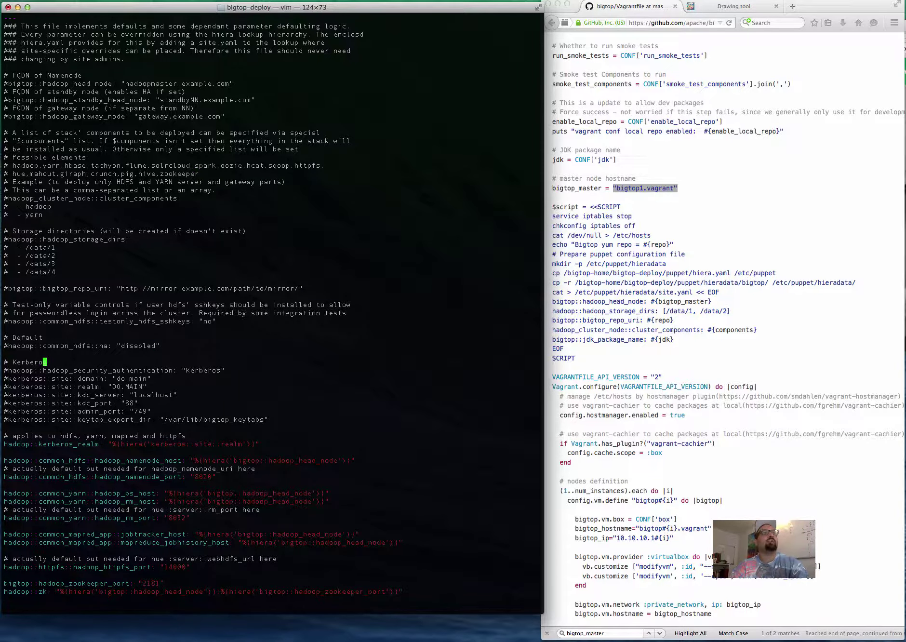
key("ctrl+f")
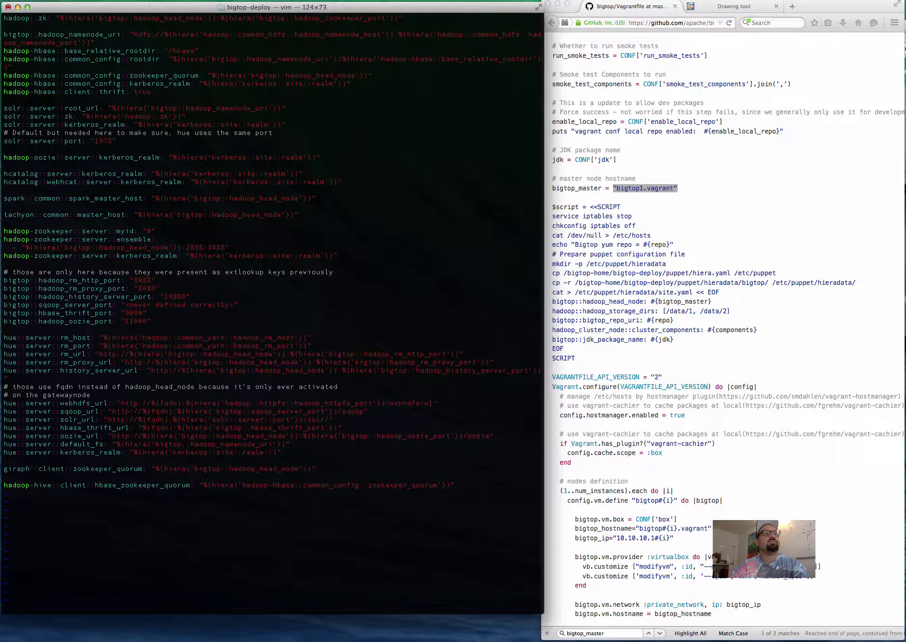
type("k")
type("/c")
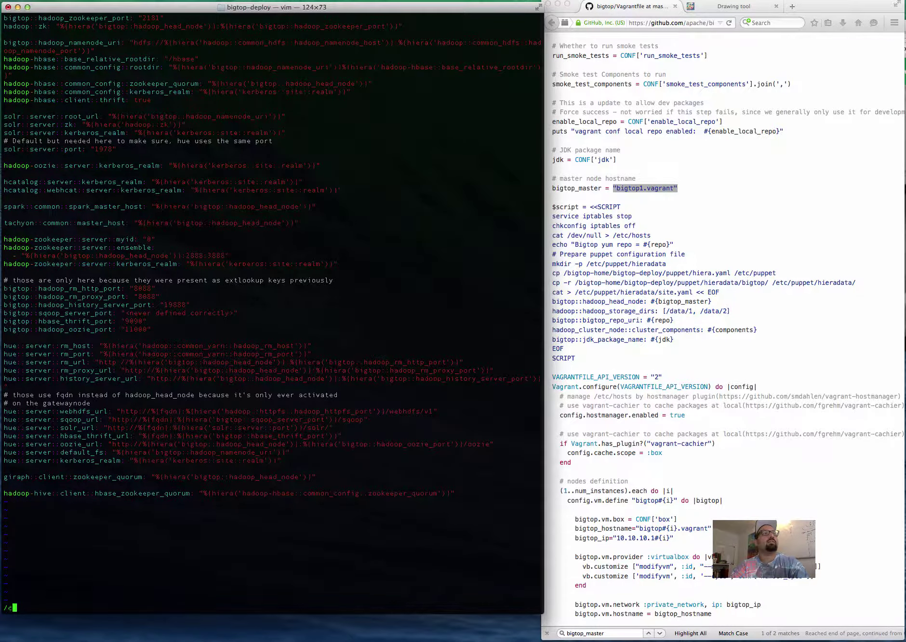
type("omponents")
key("Return")
Cycle through the remaining components matches and quit cluster.yaml without saving using :q!
key("n")
key("n")
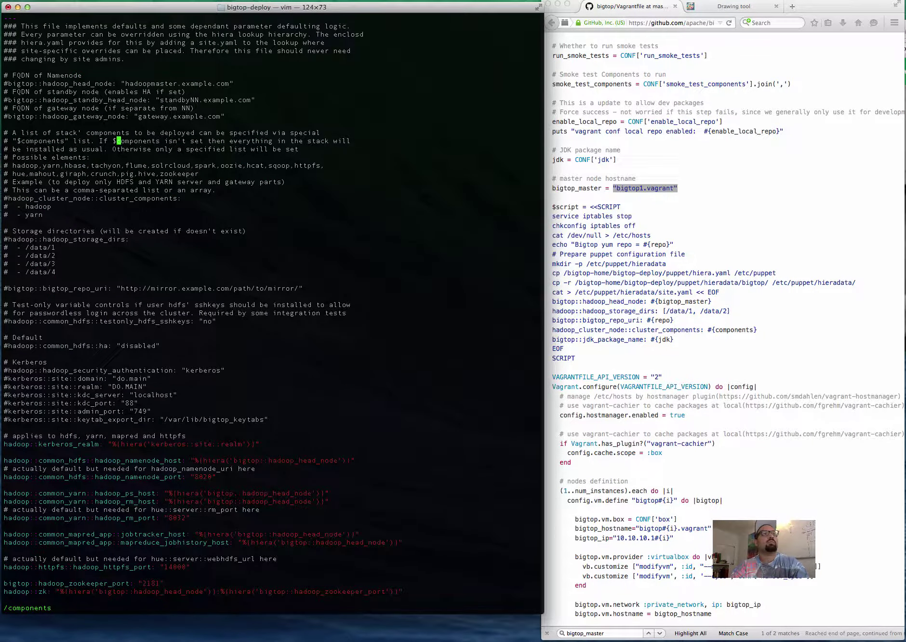
key("n")
key("n")
key("n")
key("n")
type(":q!")
key("Return")
Grep recursively for 'all' and open the listed cluster.pp manifest in vim
type("grep")
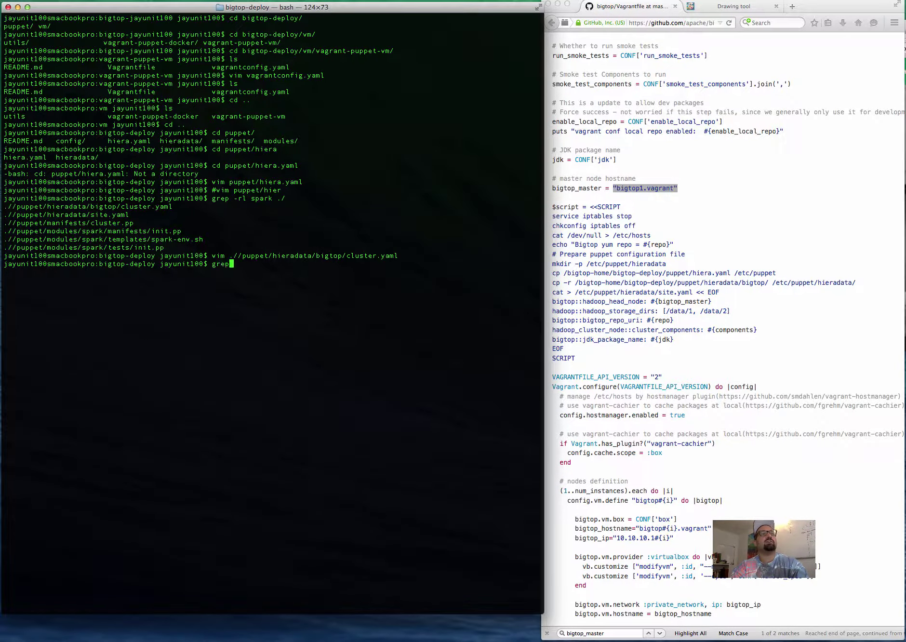
type(" -rrl all ./")
key("Return")
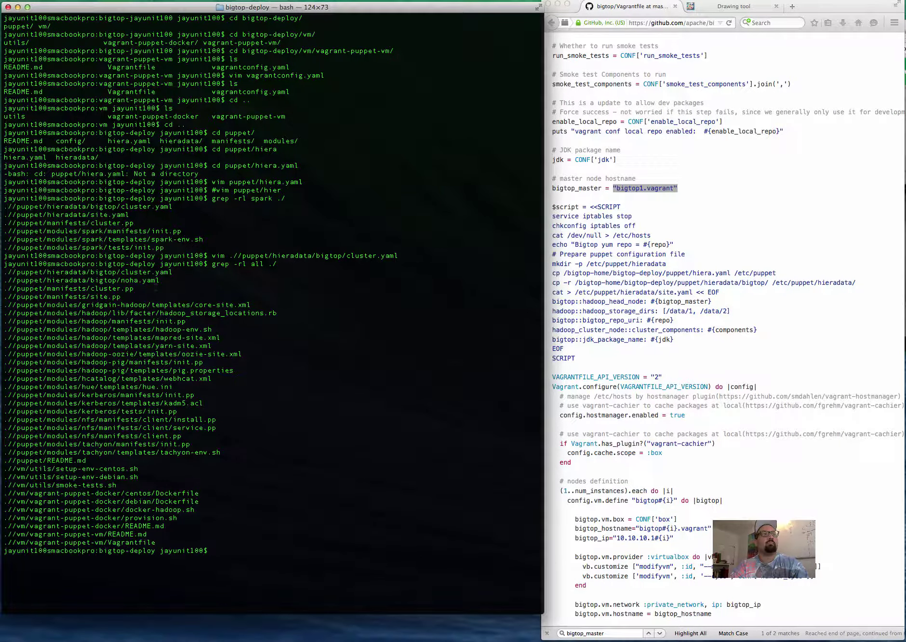
double_click(130, 288)
type(".//puppet/manifests/cluster.pp")
key("ctrl+a")
type("vim")
key("Return")
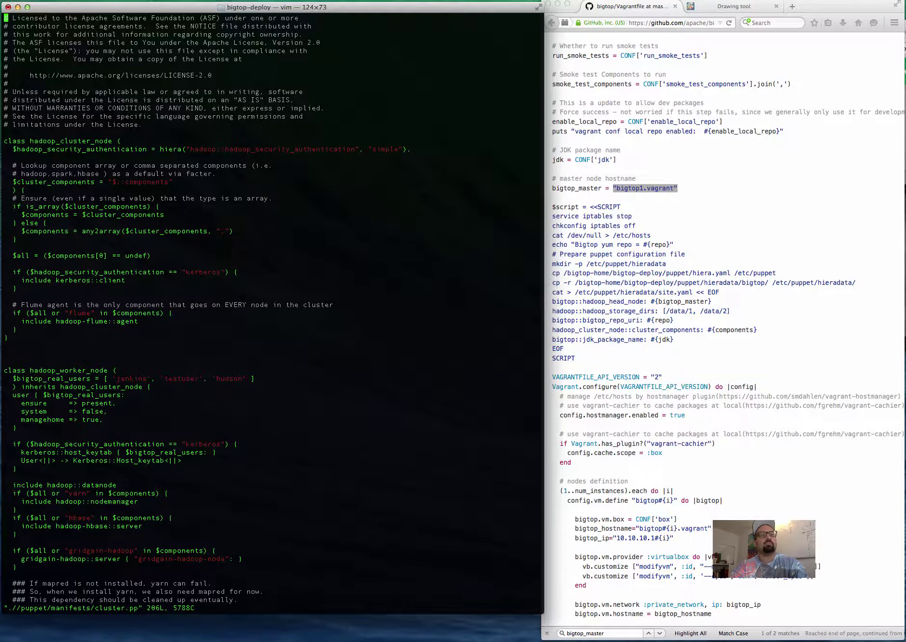
Find the $all variable in cluster.pp and inspect its $components expression and nearby kerberos lines
type("/all")
key("Return")
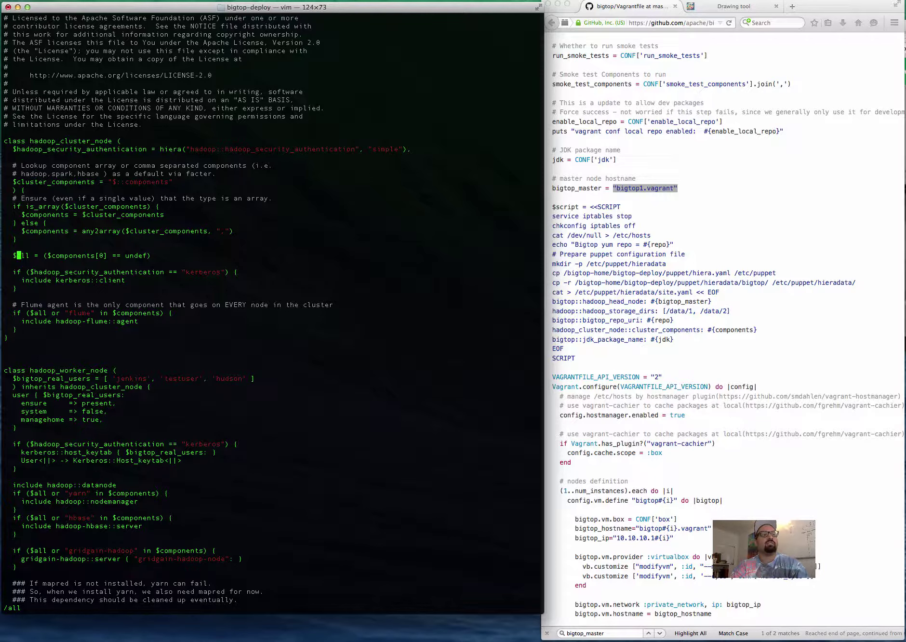
key("Down")
key("Down")
key("Down")
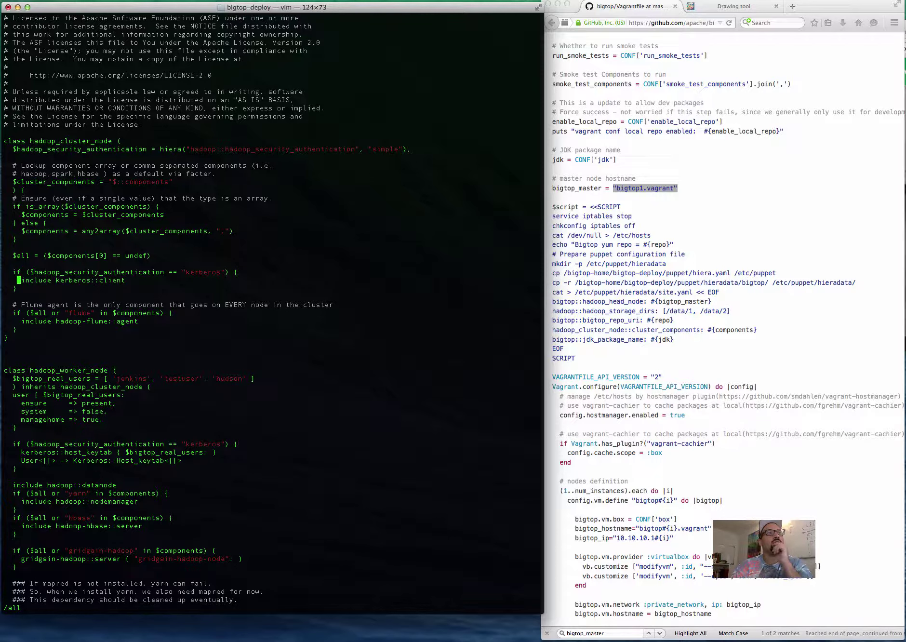
key("Down")
key("Down")
key("Down")
key("Up")
key("Up")
key("Up")
key("Up")
key("End")
key("Home")
key("Right")
key("Up")
key("Up")
key("Up")
key("Down")
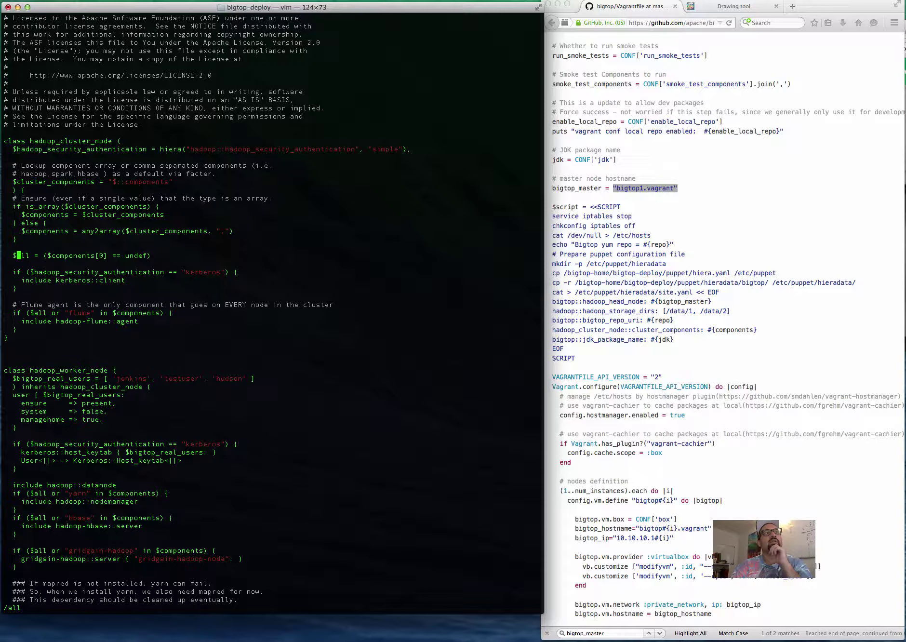
key("Left")
key("Up")
key("Down")
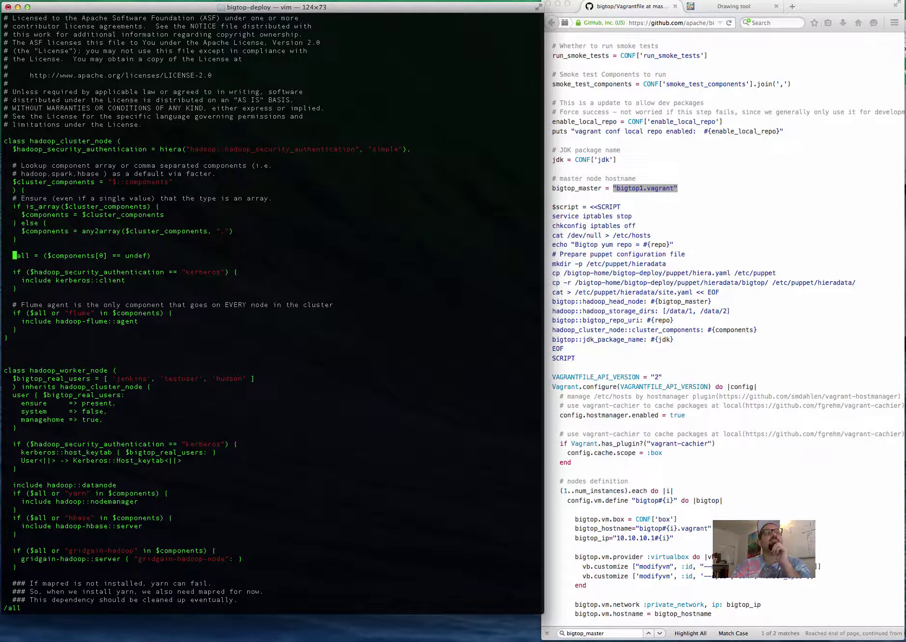
key("Right")
key("Right")
key("Right")
key("Right")
key("Right")
key("Right")
key("Right")
key("Right")
key("Left")
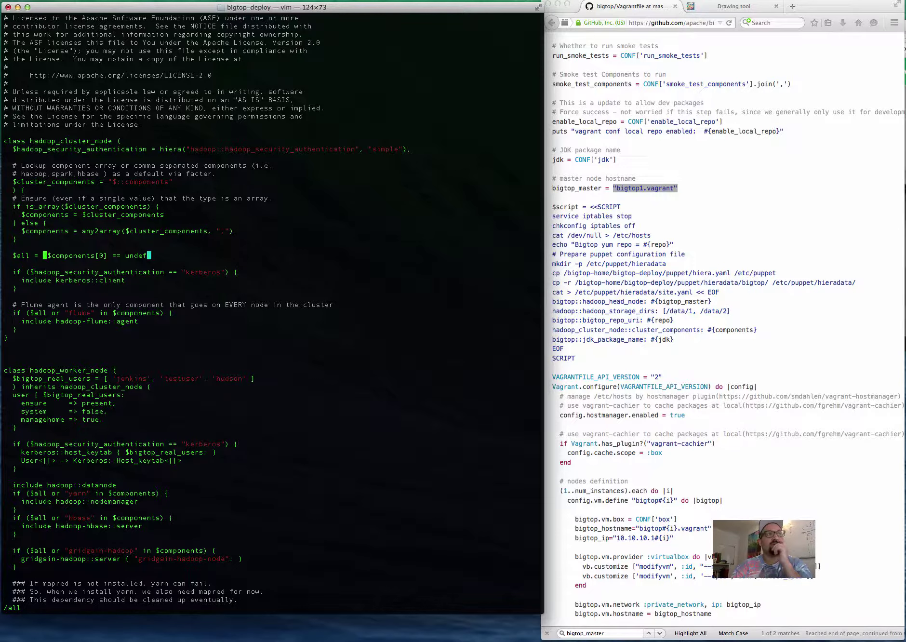
key("Right")
key("Right")
key("Right")
key("Right")
key("Right")
key("Right")
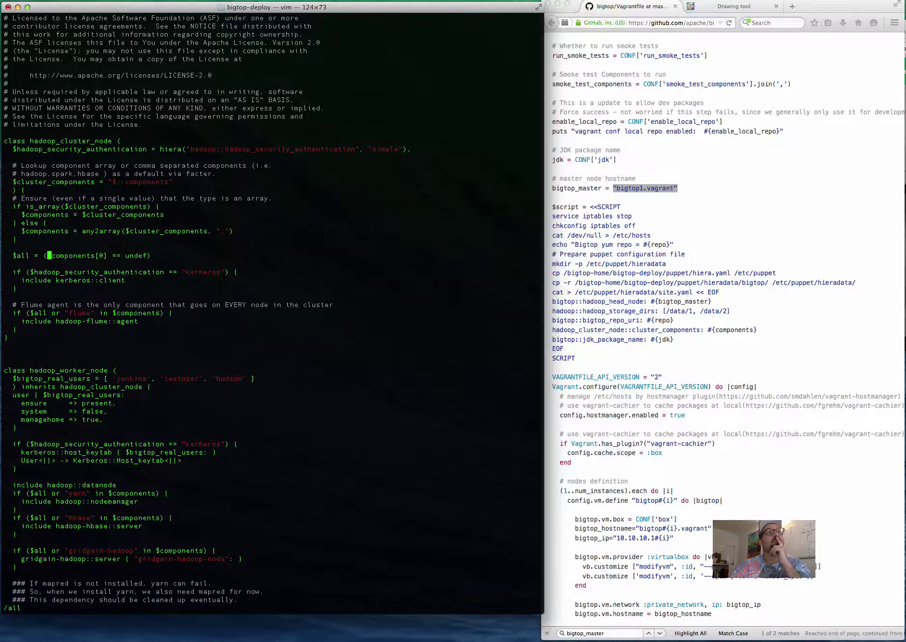
key("Left")
key("Left")
Read the hadoop_worker_node class's nodemanager and hbase includes, then quit the manifest
key("Down")
key("Down")
key("Down")
key("Down")
key("Down")
key("Down")
key("Down")
key("Down")
key("Down")
key("Down")
key("Down")
key("Down")
key("Down")
key("Down")
key("Down")
key("Down")
key("Down")
key("Down")
key("Down")
key("Down")
key("Down")
key("Down")
key("Down")
key("Down")
key("Down")
key("Down")
key("Down")
key("Down")
key("Down")
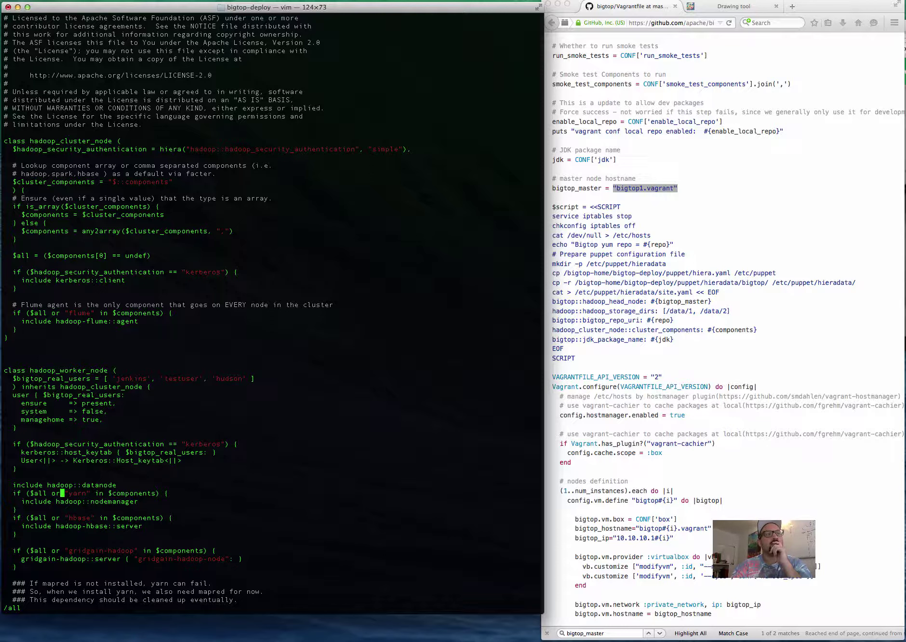
key("Down")
key("Down")
key("Down")
key("Down")
key("Down")
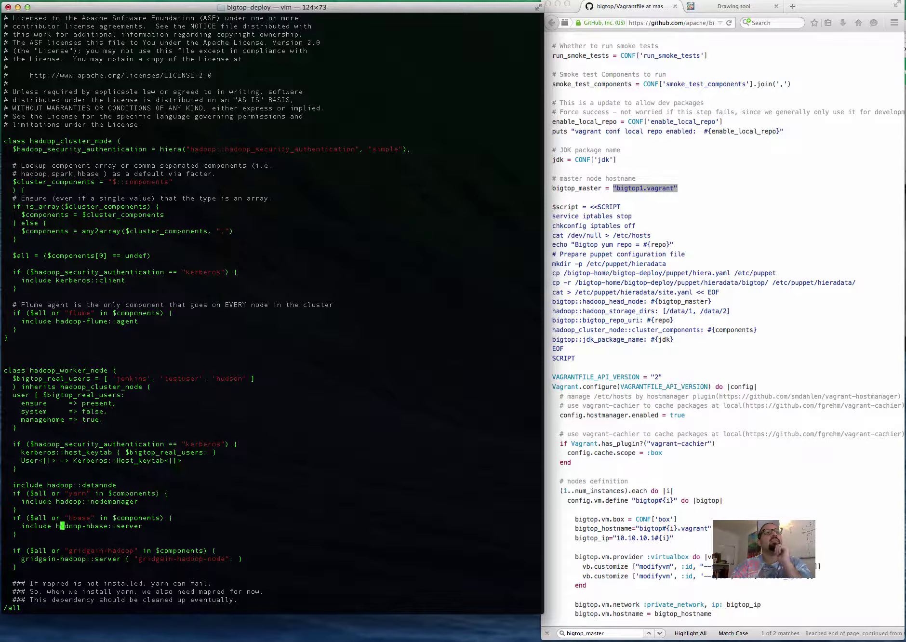
key("Up")
key("Up")
key("Up")
key("Up")
key("Down")
key("Down")
key("Down")
key("Down")
key("Down")
key("Down")
key("Down")
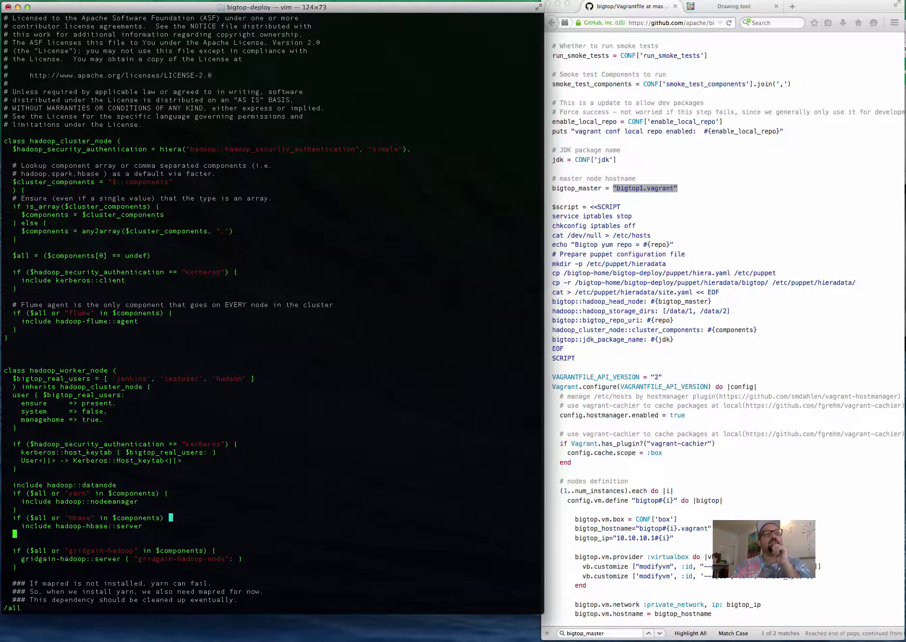
type(":q!")
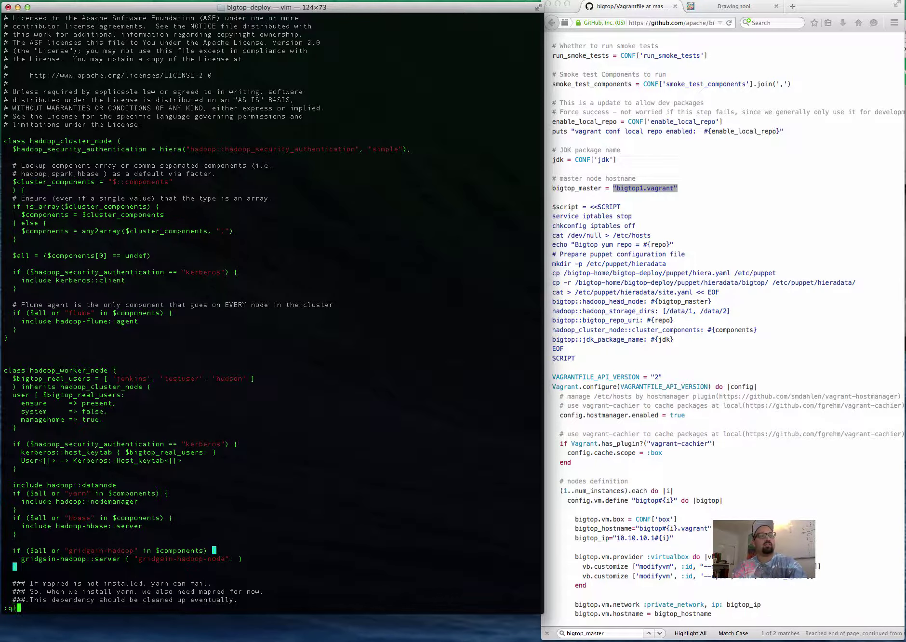
key("Return")
Clear the recalled command and start typing a cd command toward a folder
key("Up")
key("Up")
key("Up")
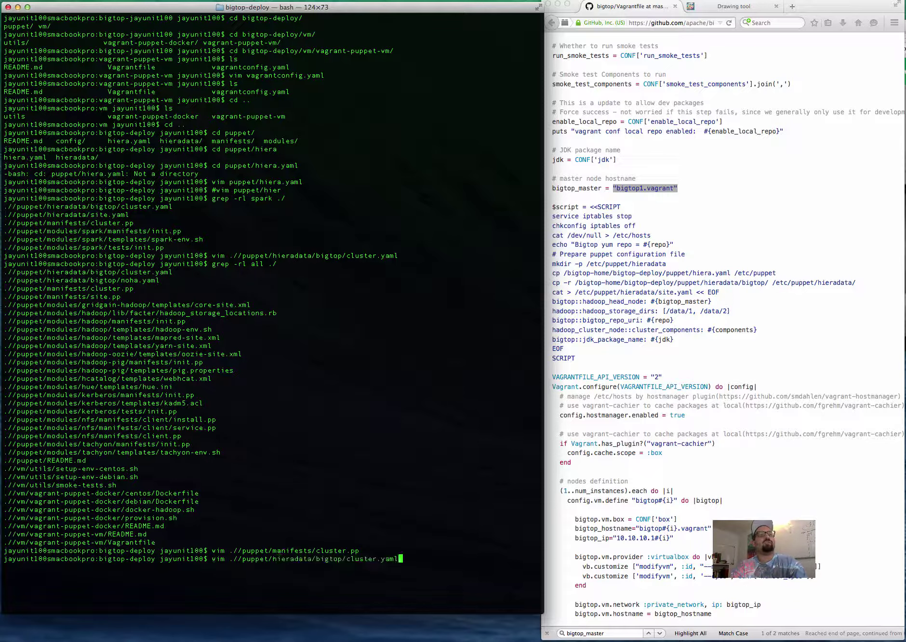
key("BackSpace")
key("BackSpace")
key("BackSpace")
key("BackSpace")
key("BackSpace")
key("BackSpace")
key("BackSpace")
key("BackSpace")
key("BackSpace")
key("BackSpace")
key("BackSpace")
key("BackSpace")
key("BackSpace")
key("BackSpace")
key("BackSpace")
key("BackSpace")
key("BackSpace")
key("BackSpace")
key("BackSpace")
key("BackSpace")
type("v")
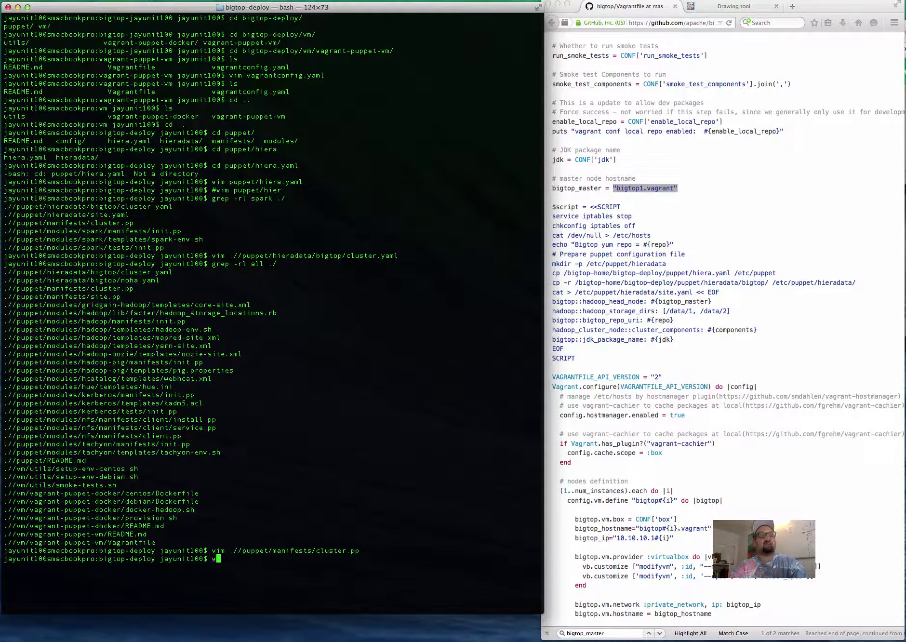
key("BackSpace")
type("cd v")
key("BackSpace")
type("big")
key("BackSpace")
key("BackSpace")
key("BackSpace")
key("BackSpace")
key("BackSpace")
key("BackSpace")
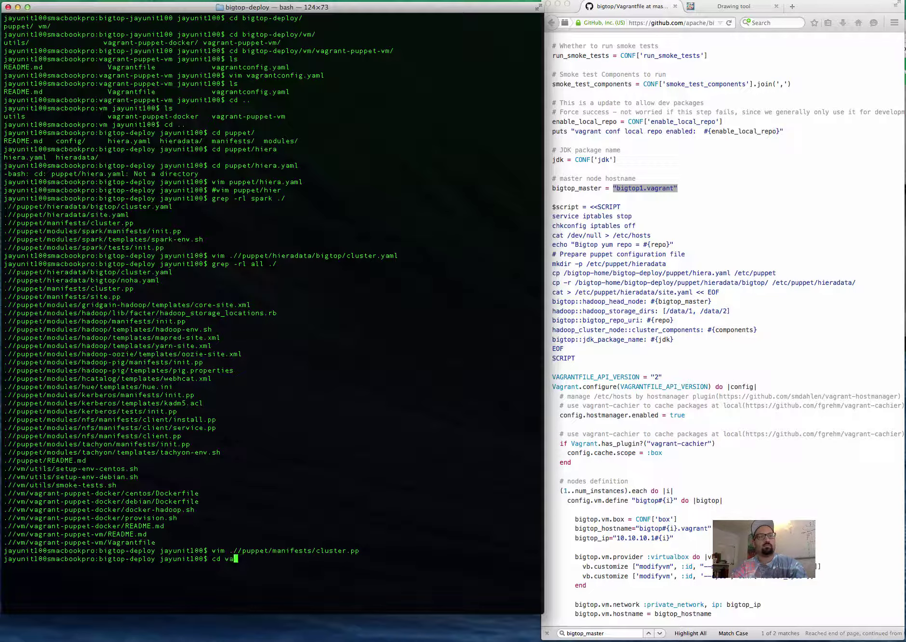
List the bigtop-deploy folder, move into vm/ and list its contents
type("ls")
key("Return")
type("cd vm/")
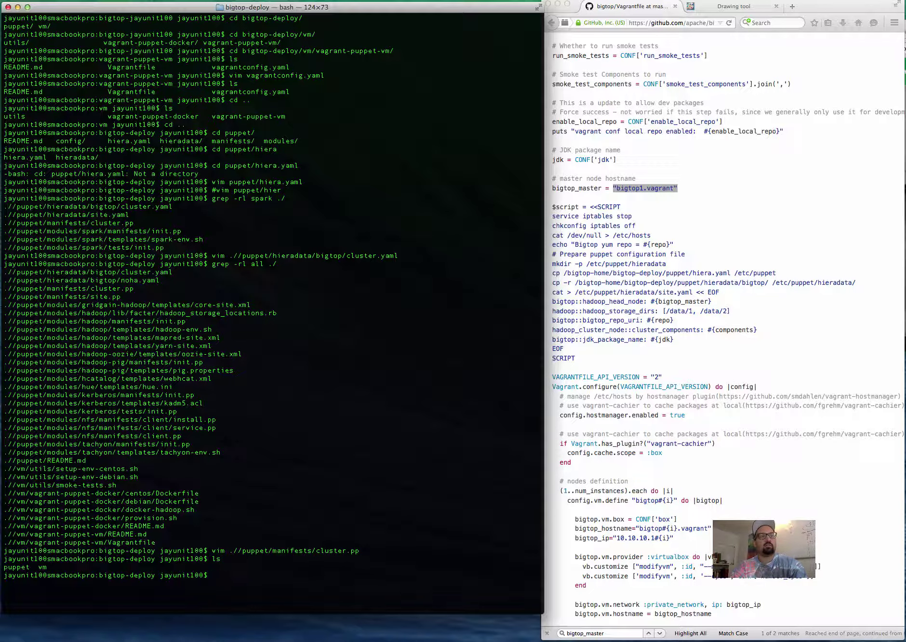
key("Return")
type("ls")
key("Return")
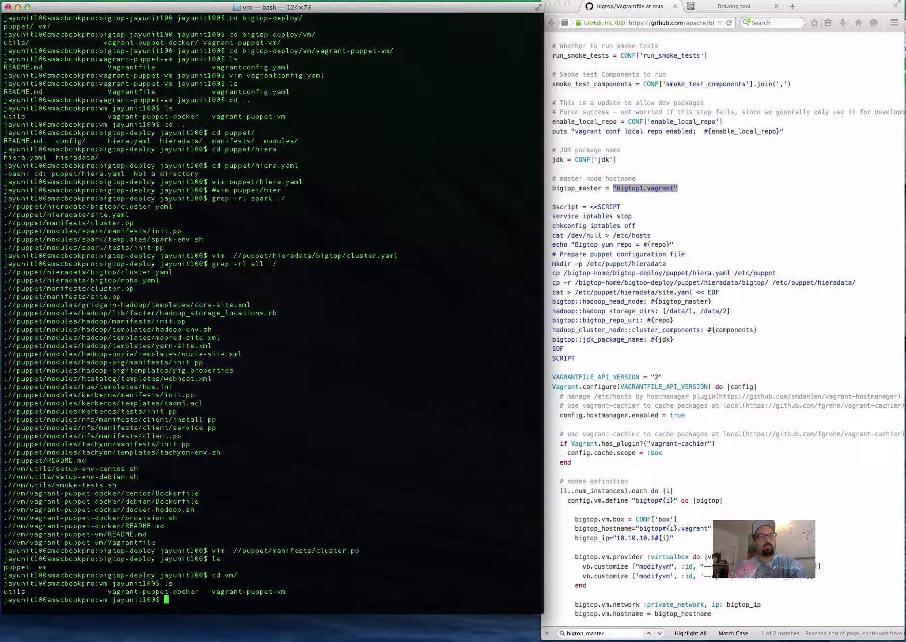
Enter vagrant-puppet-vm and list its files on a cleared screen
type("cd vag")
key("Tab")
type("v")
key("Tab")
key("Return")
type("ls")
key("Return")
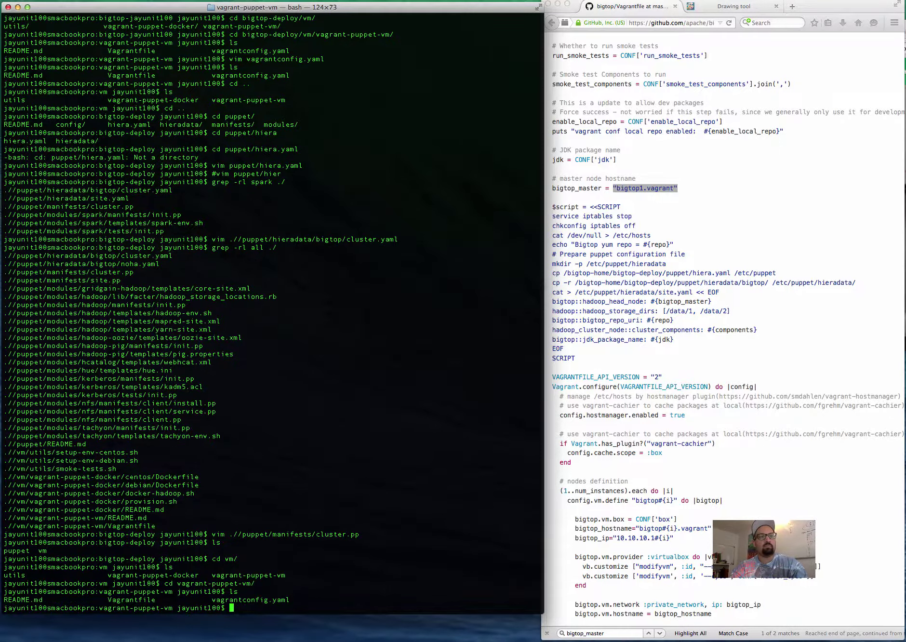
type("clear")
key("Return")
type("ls")
key("Return")
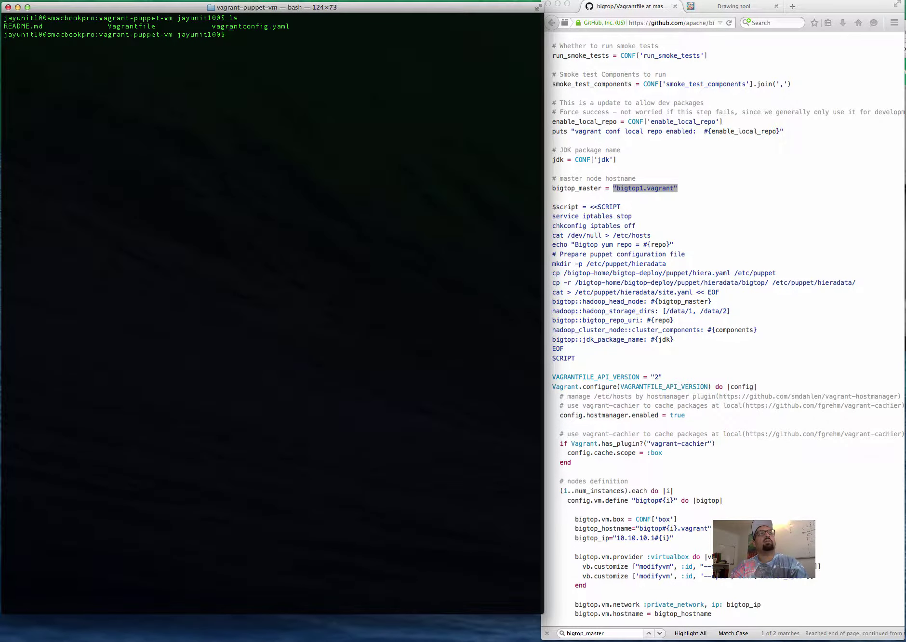
Enter '# vagrant up' so the command is recorded as a comment without running
type("vagrant up")
key("ctrl+a")
type("cd")
key("BackSpace")
key("BackSpace")
type("#")
key("Return")
Go back up to the vm folder, list it and display it with tree
type("cd ..")
key("Return")
type("ls")
key("Return")
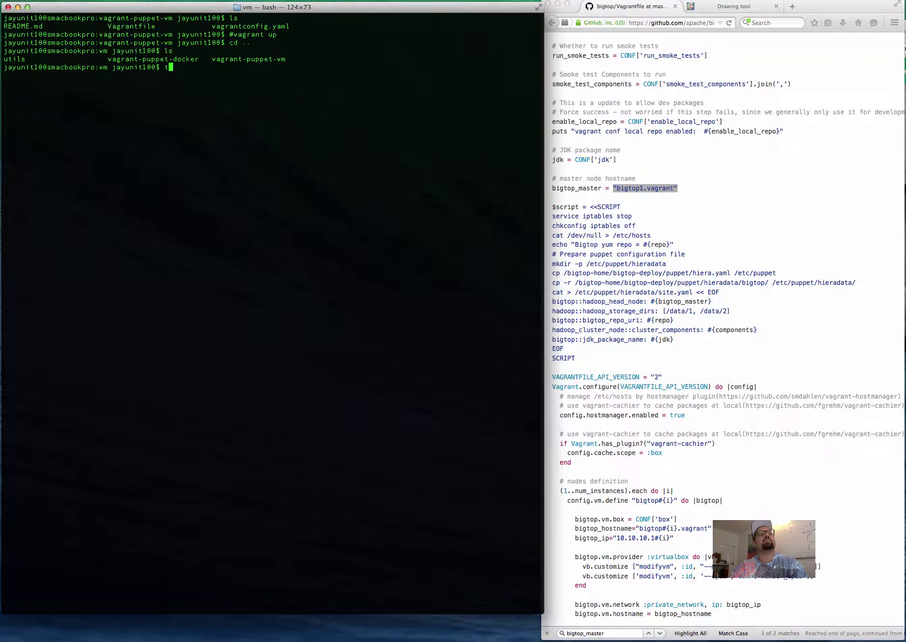
type("tree")
key("Return")
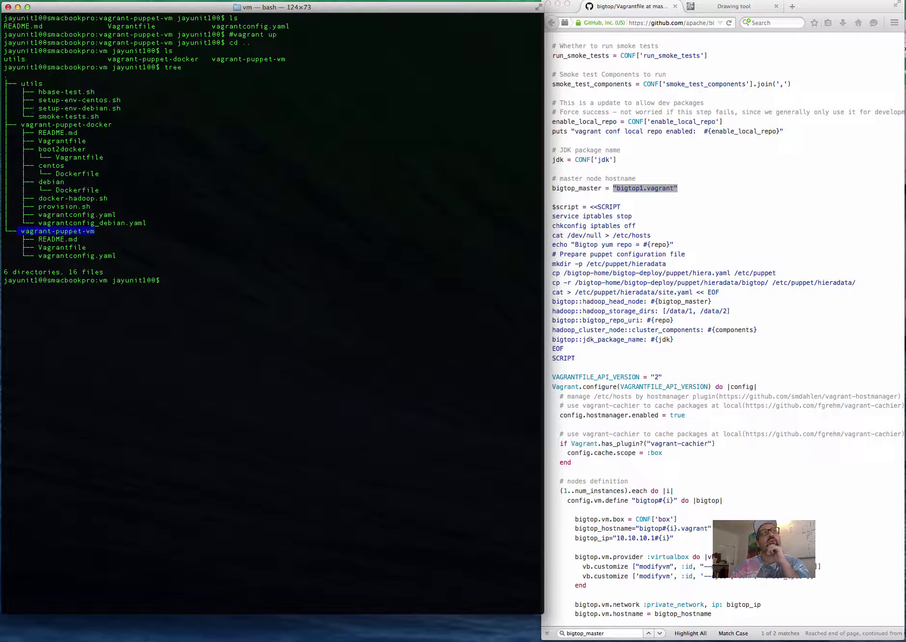
Highlight the vagrant-puppet-docker entry in the tree output
left_click_drag(22, 124, 122, 124)
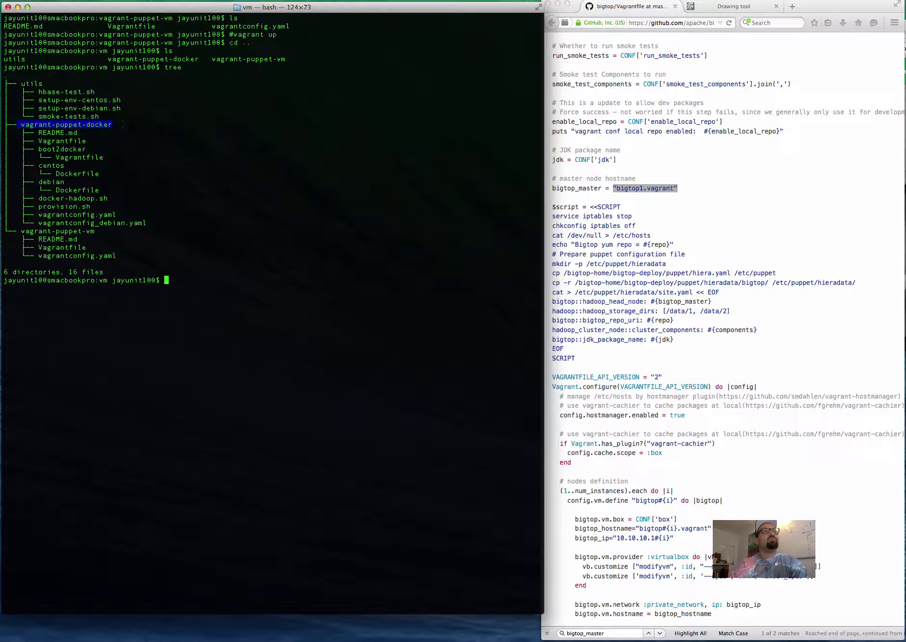
From vm, enter vagrant-puppet-vm, list its files and run vagrant up
type("cd d")
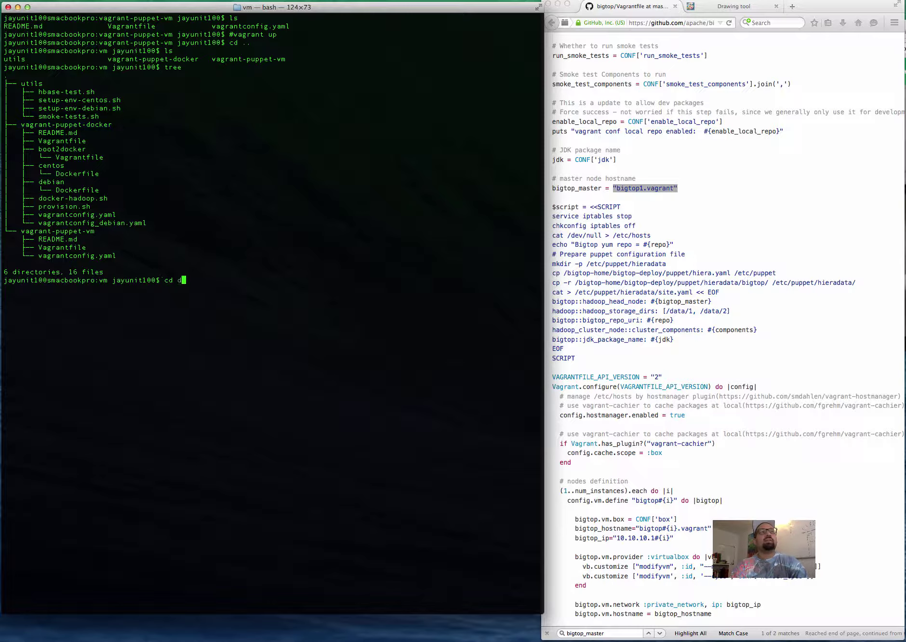
key("BackSpace")
key("BackSpace")
key("BackSpace")
key("BackSpace")
type("ls")
key("Return")
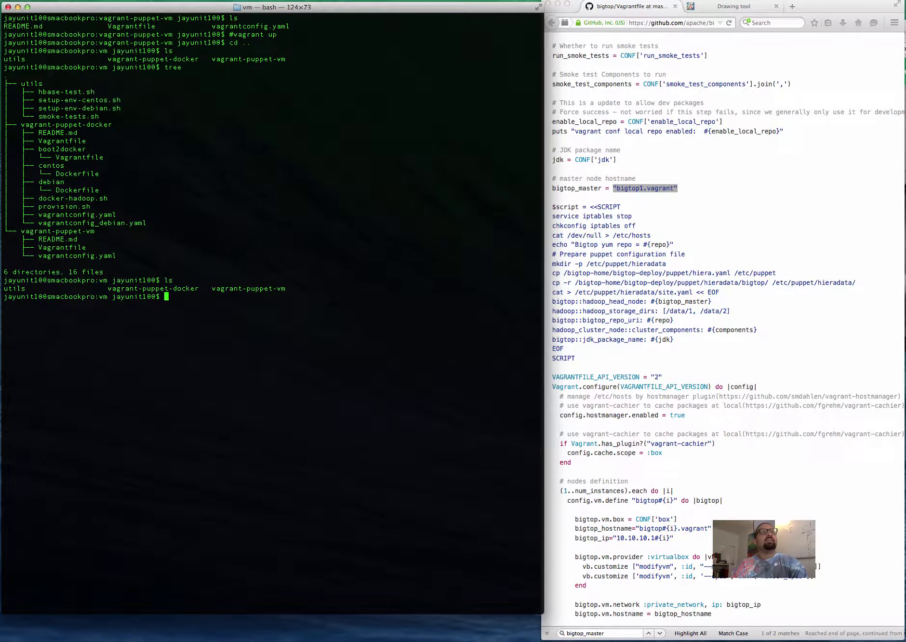
type("cd vagrant-puppet-")
type("v")
key("Tab")
key("Return")
type("ls")
key("Return")
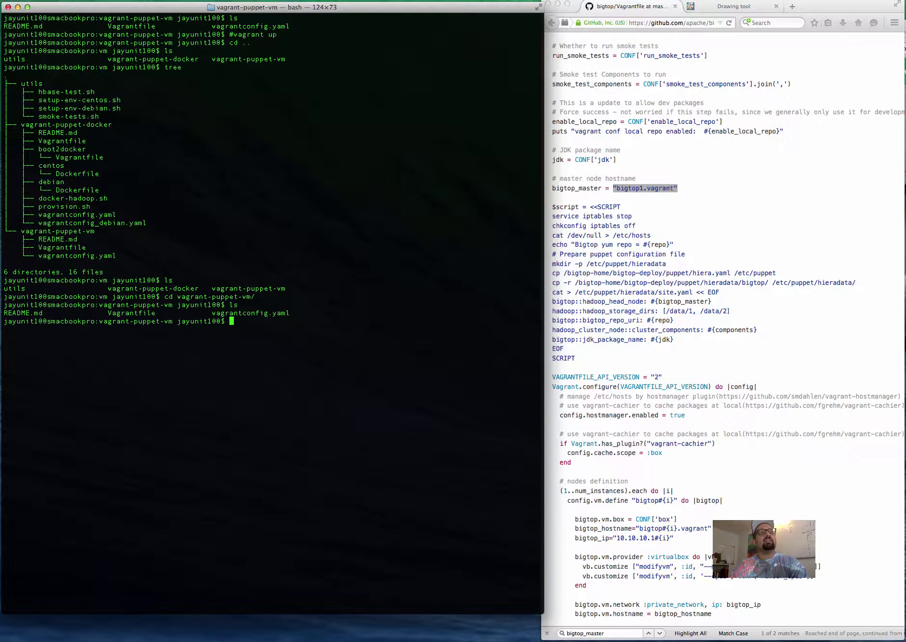
type("vagrant up")
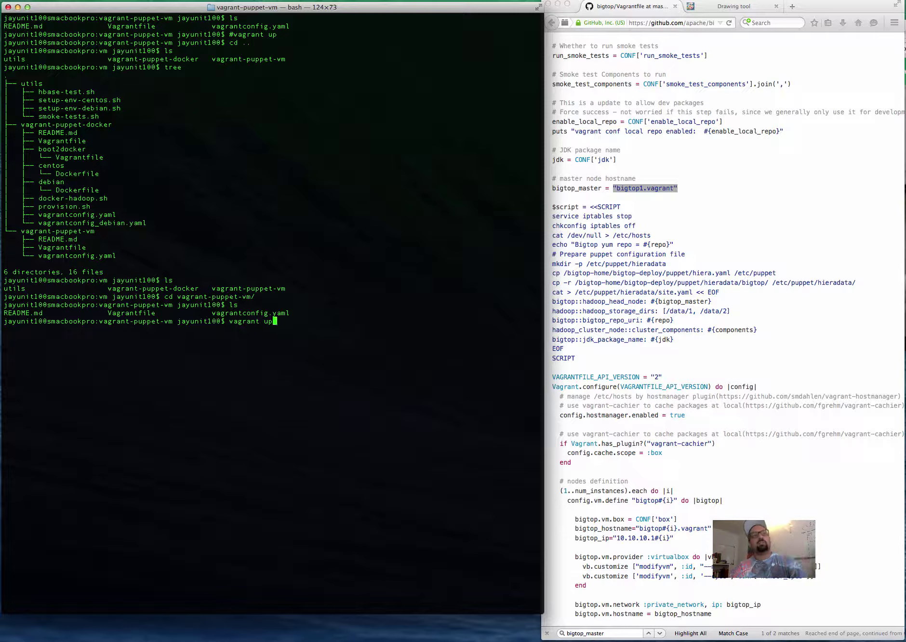
key("Return")
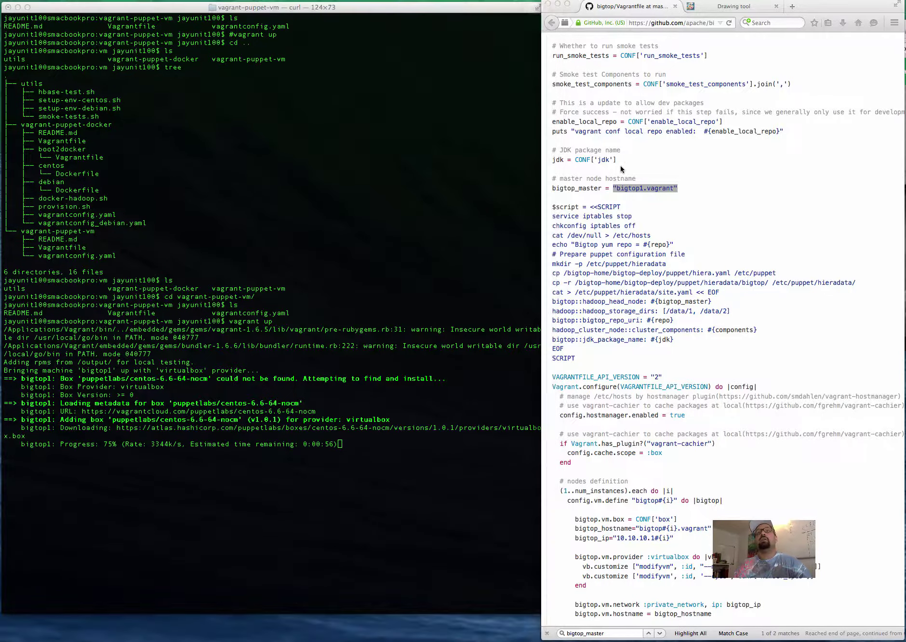
In the GitHub Vagrantfile, search 'host' and highlight the bigtop_master hostname line before scrolling back up
key("super+Tab")
scroll(723, 328, "up", 2)
scroll(723, 328, "up", 10)
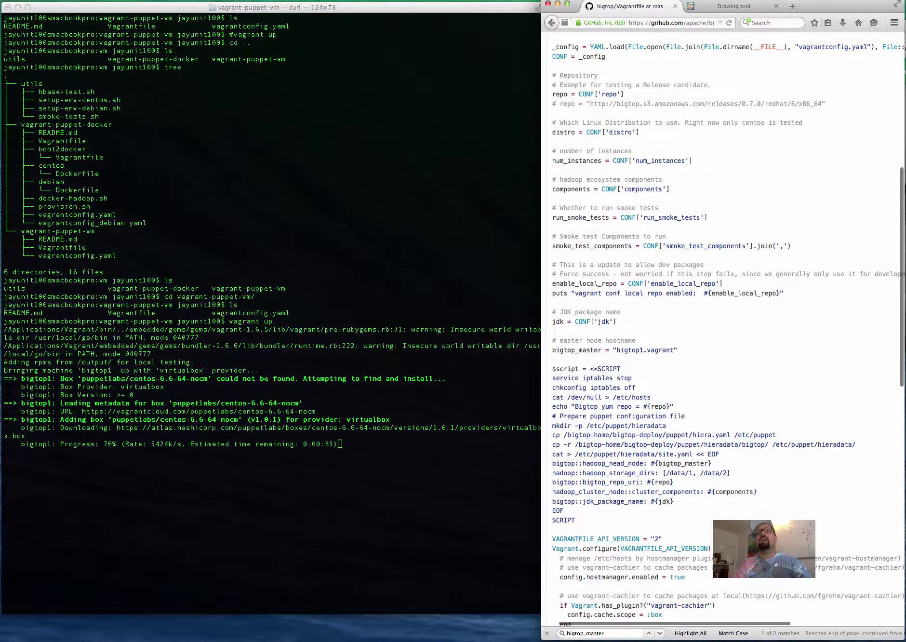
scroll(723, 327, "down", 15)
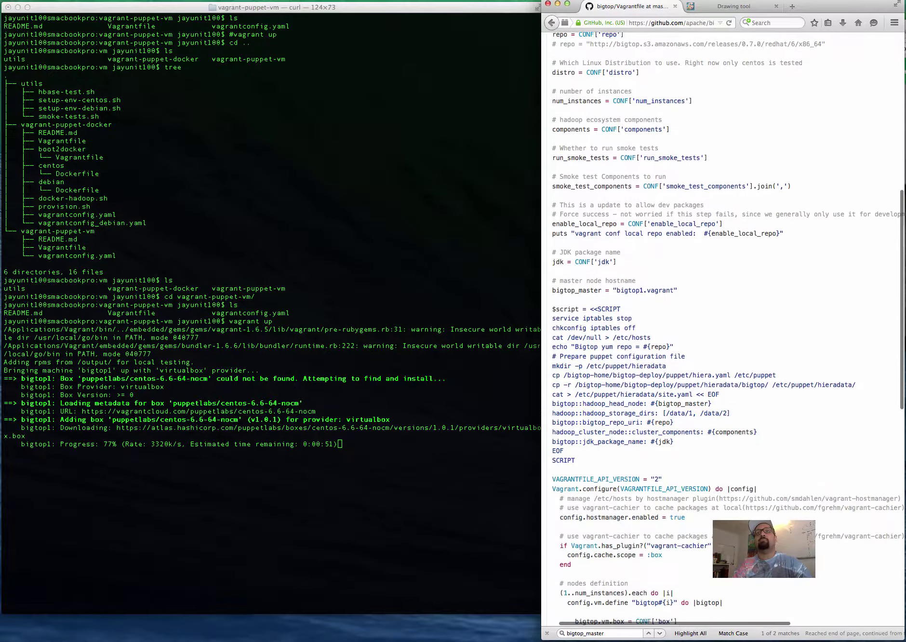
key("super+f")
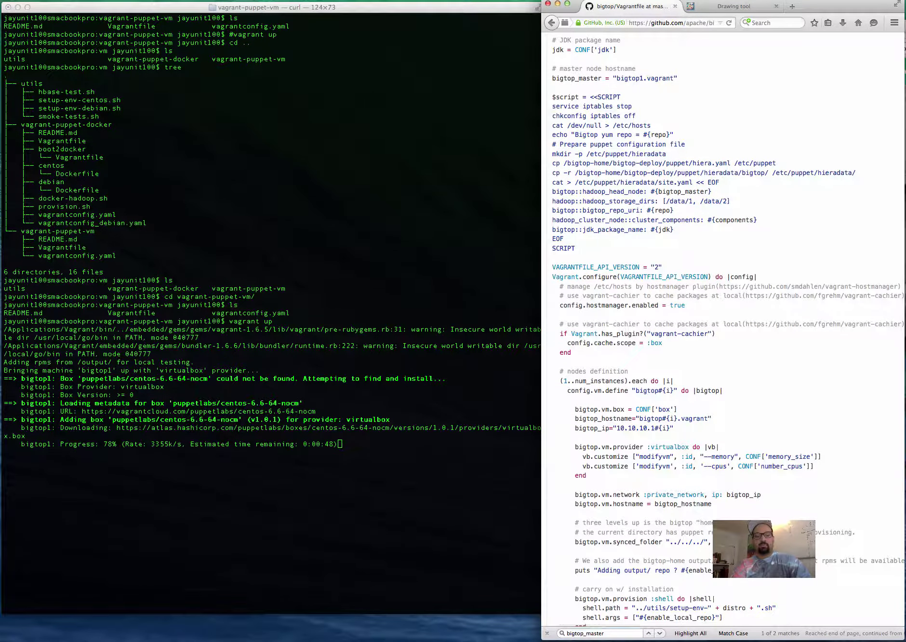
type("host")
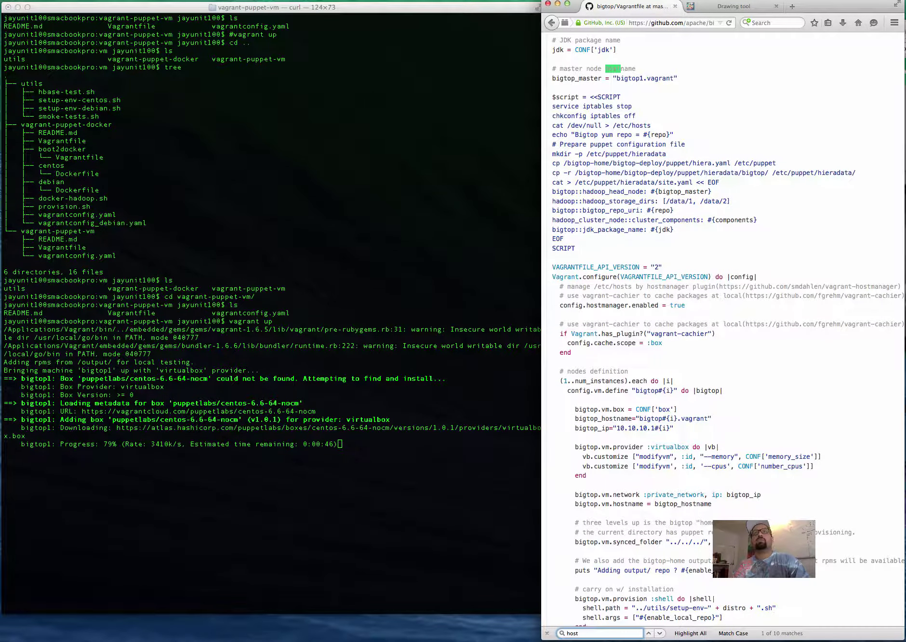
left_click(596, 77)
triple_click(596, 77)
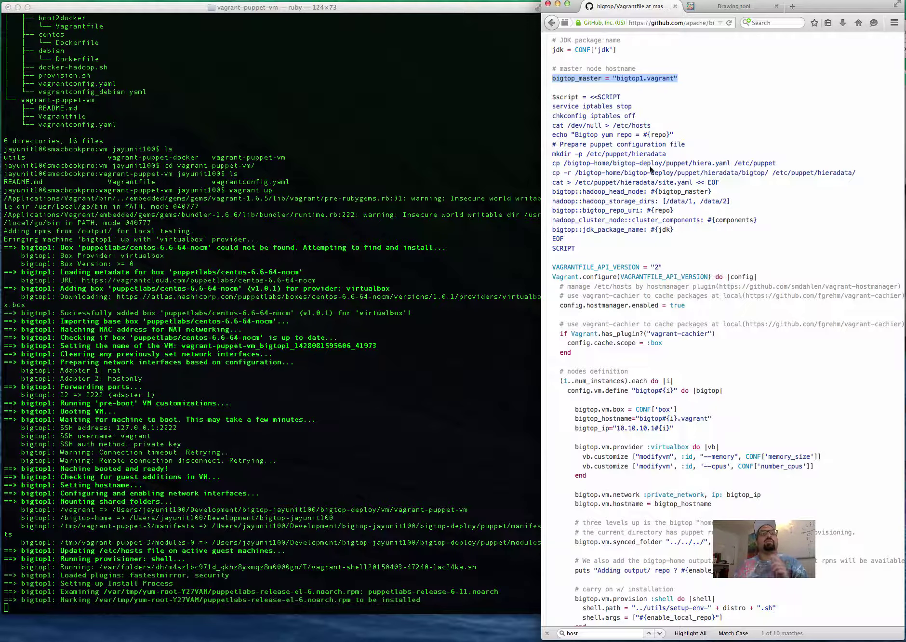
left_click(715, 319)
scroll(715, 317, "up", 15)
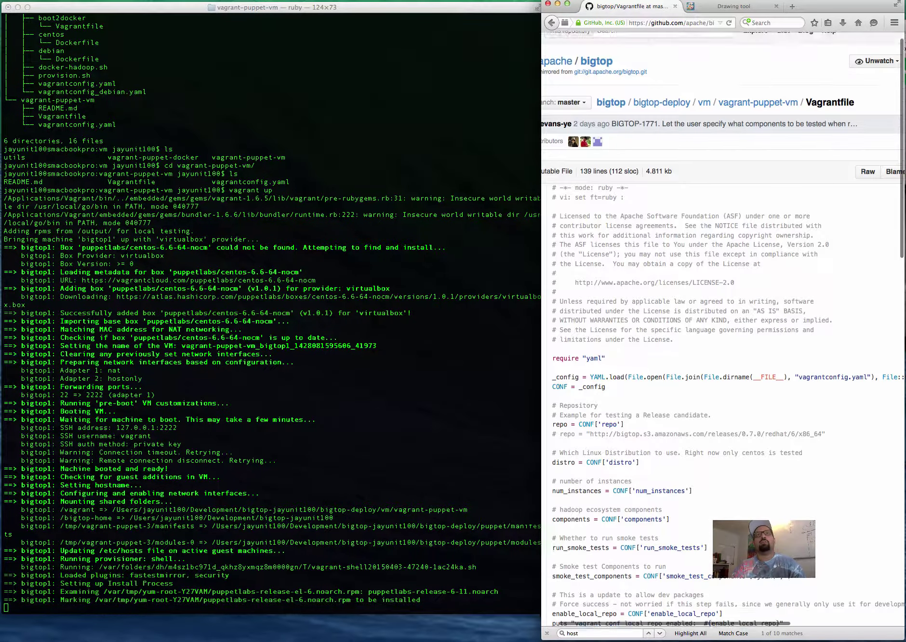
Navigate through the vm folder into vagrant-puppet-vm and open vagrantconfig.yaml
left_click(756, 116)
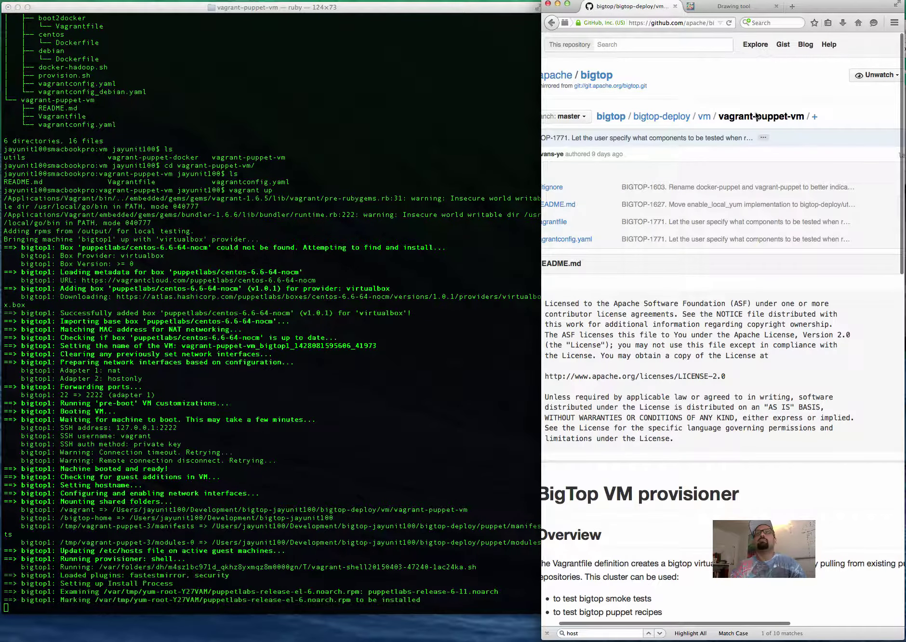
left_click(706, 118)
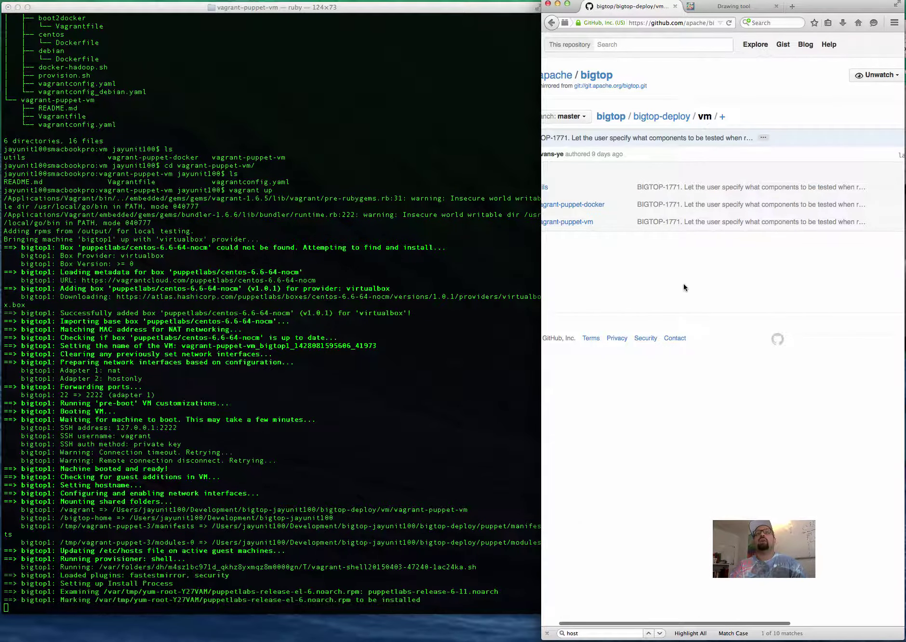
scroll(682, 284, "left", 2)
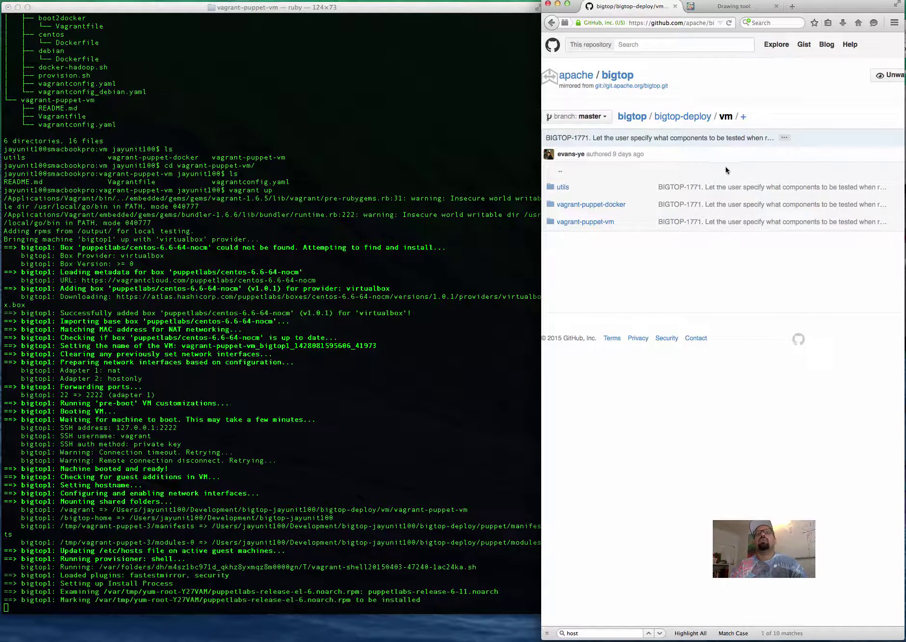
left_click(601, 222)
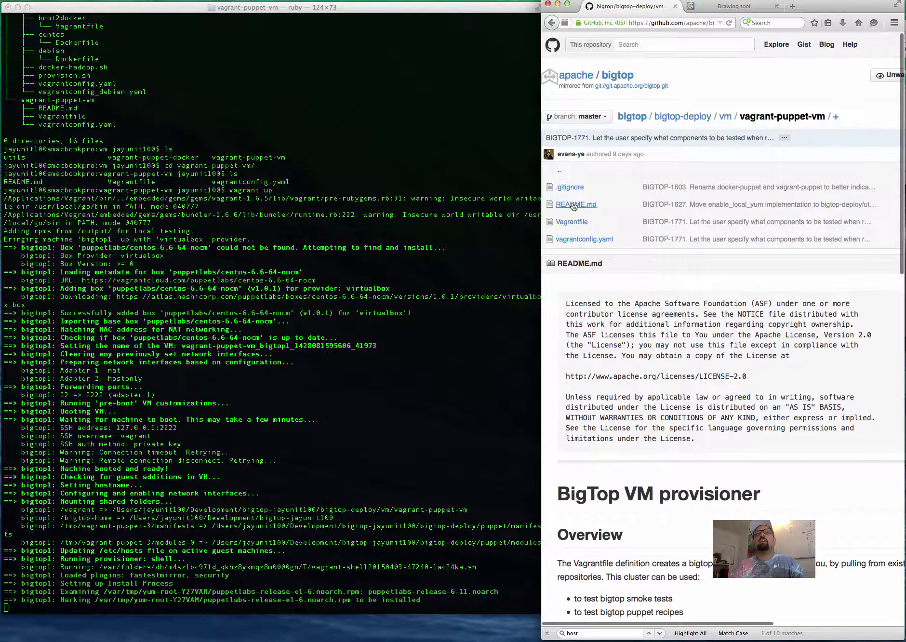
left_click(579, 242)
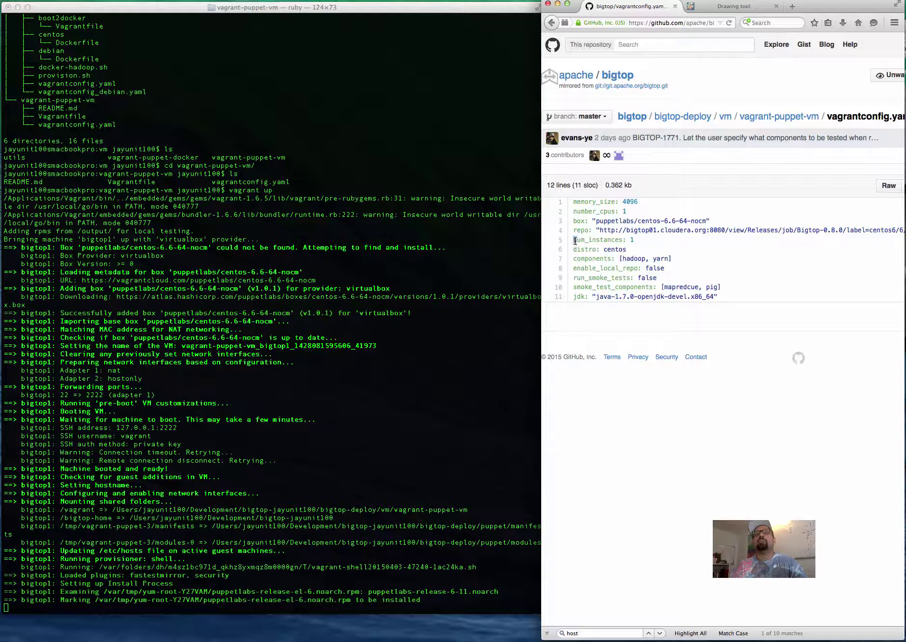
Highlight the num_instances and memory_size: 4096 settings, then config lines 1 through 10
left_click_drag(574, 240, 580, 203)
left_click(635, 209)
double_click(584, 211)
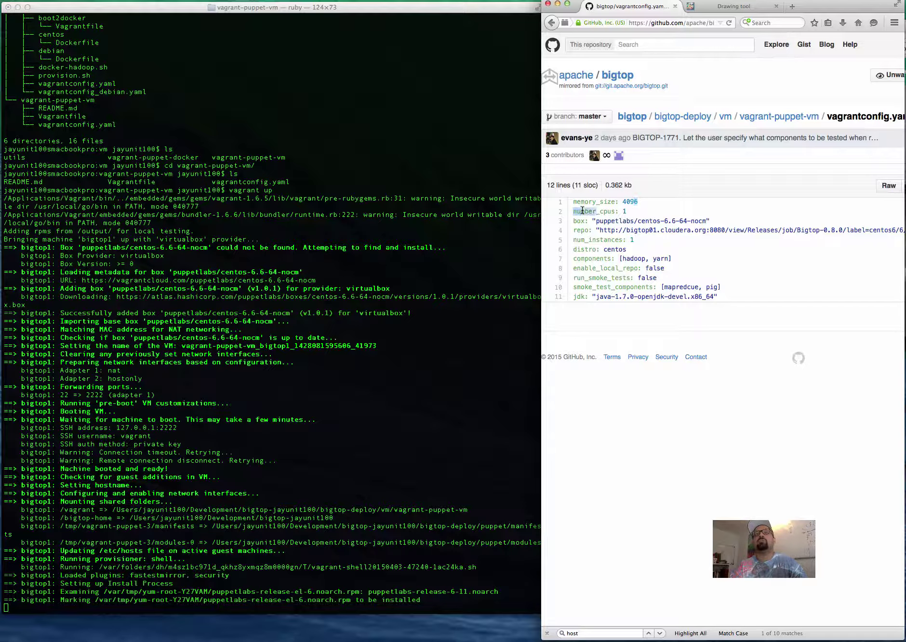
triple_click(631, 202)
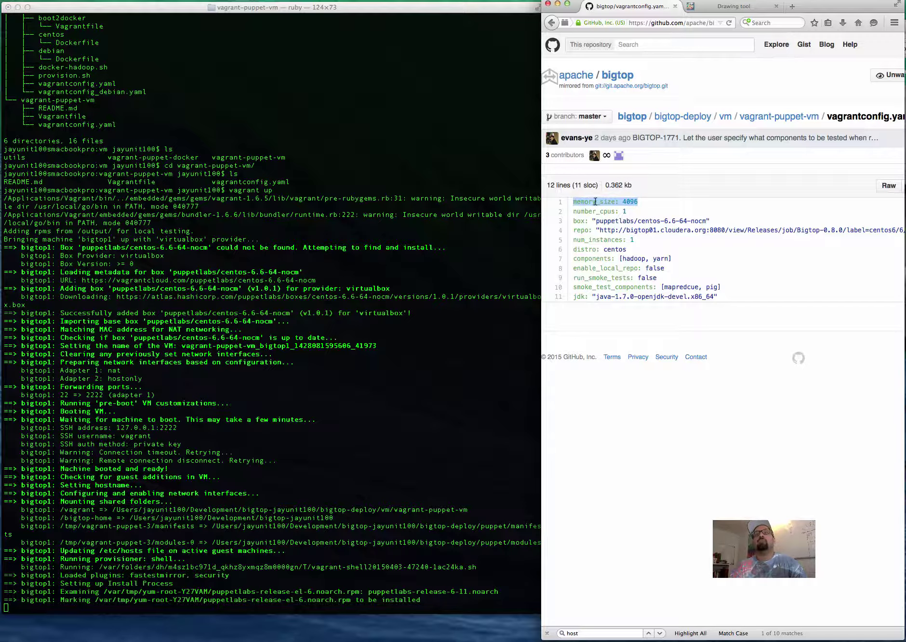
left_click_drag(573, 201, 740, 307)
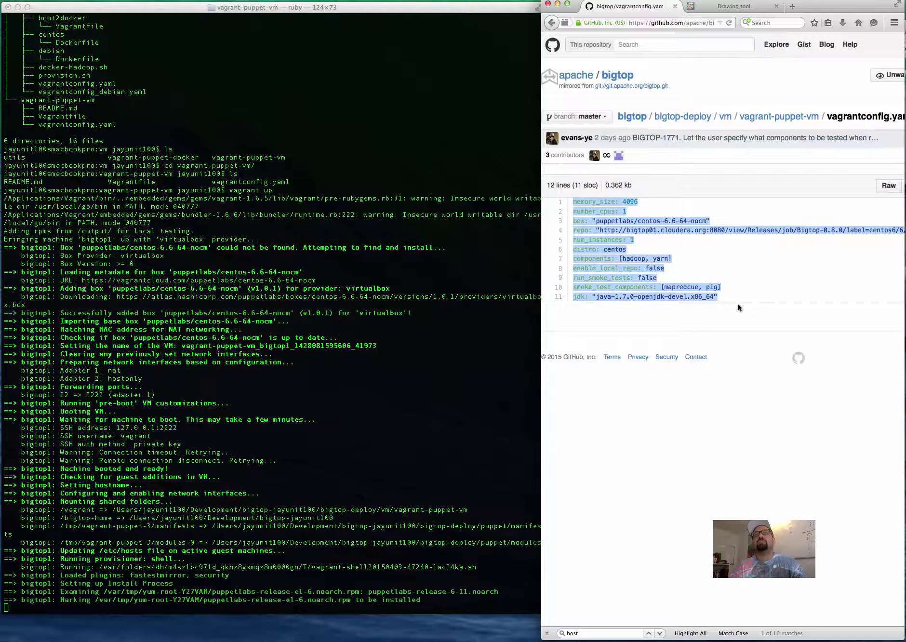
Check the provisioning output, then highlight the smoke_test_components and components: [hadoop, yarn] lines
left_click(403, 509)
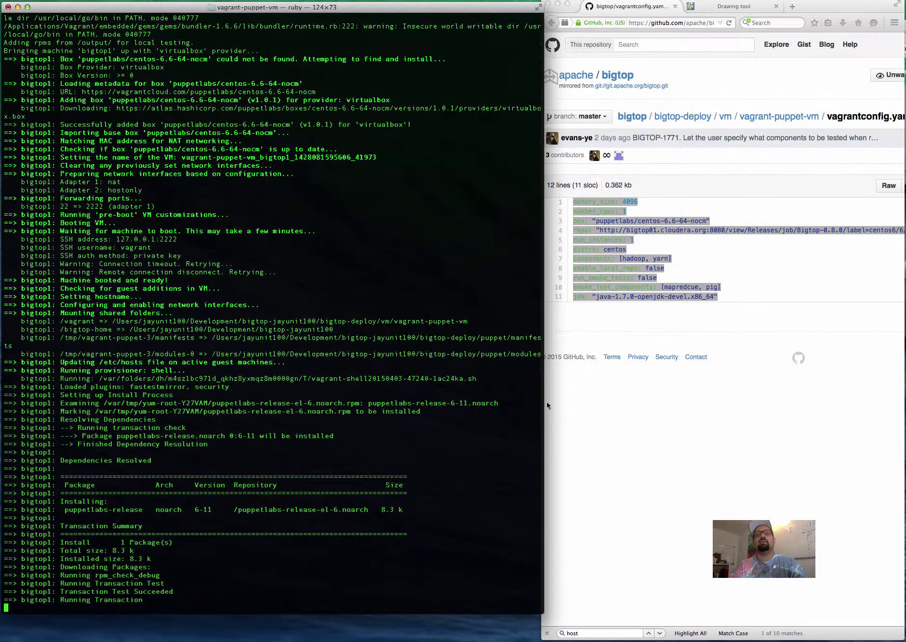
left_click(647, 295)
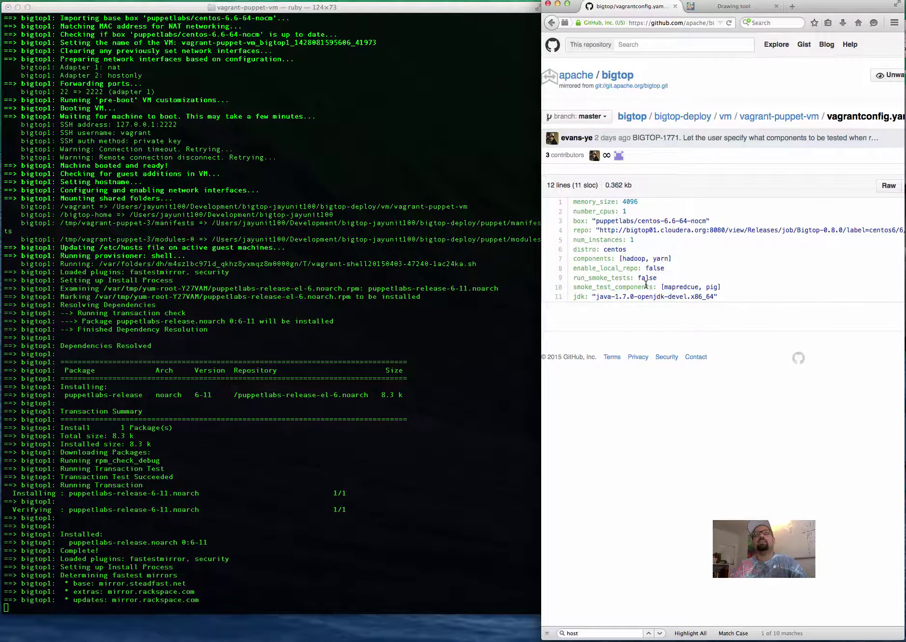
triple_click(646, 286)
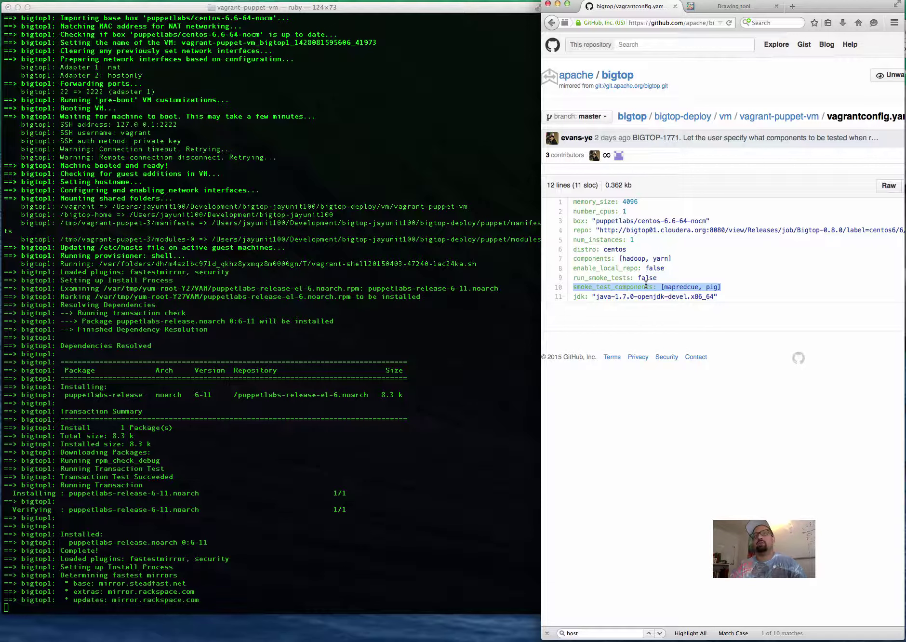
triple_click(633, 259)
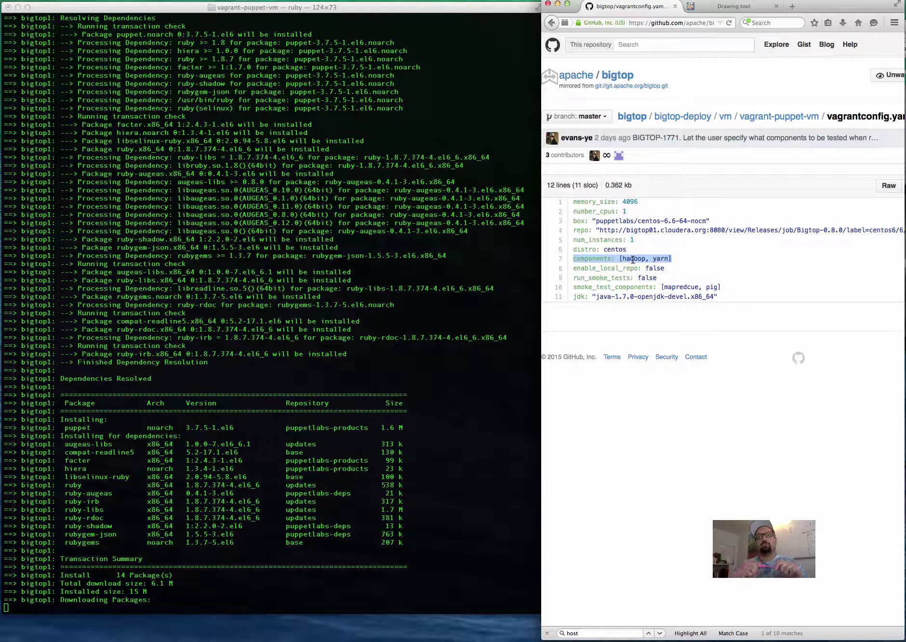
left_click(775, 120)
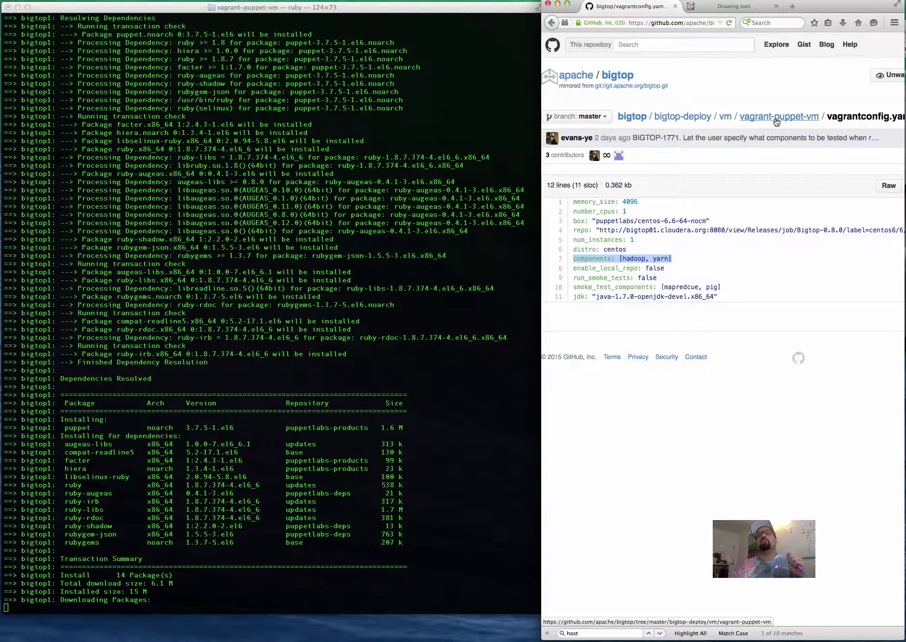
Go up to the vm folder and read the vagrant-puppet-docker README
left_click(725, 116)
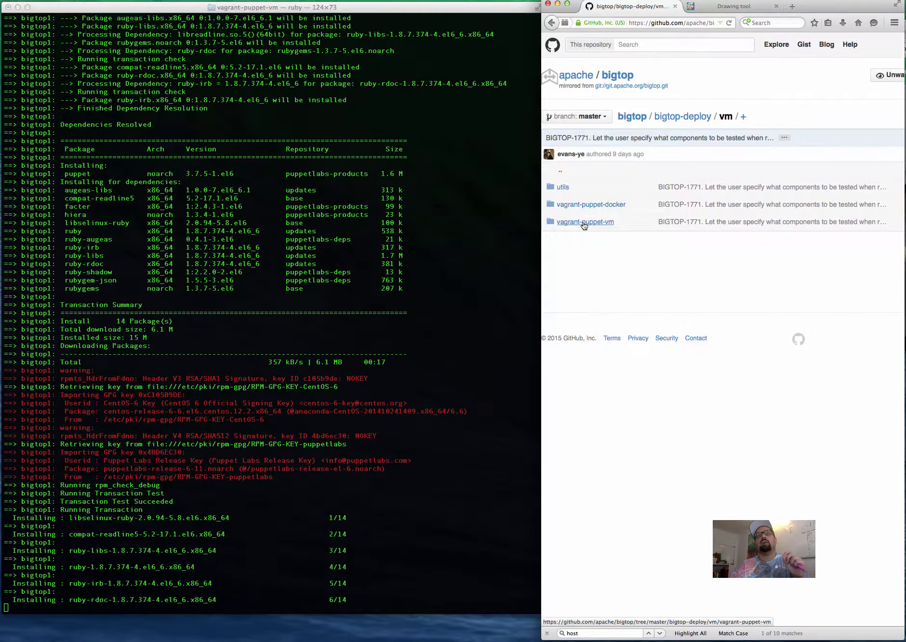
left_click(600, 205)
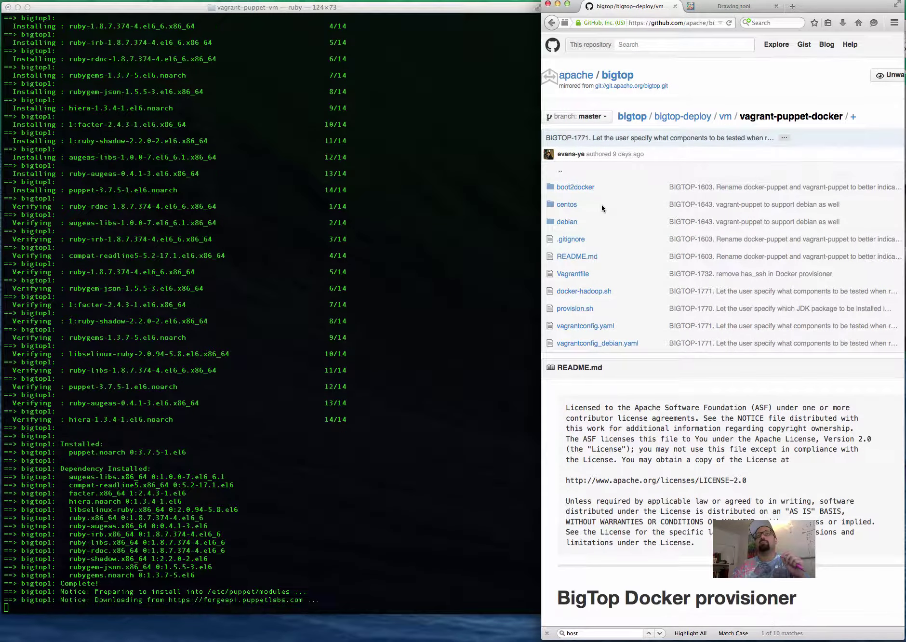
double_click(589, 418)
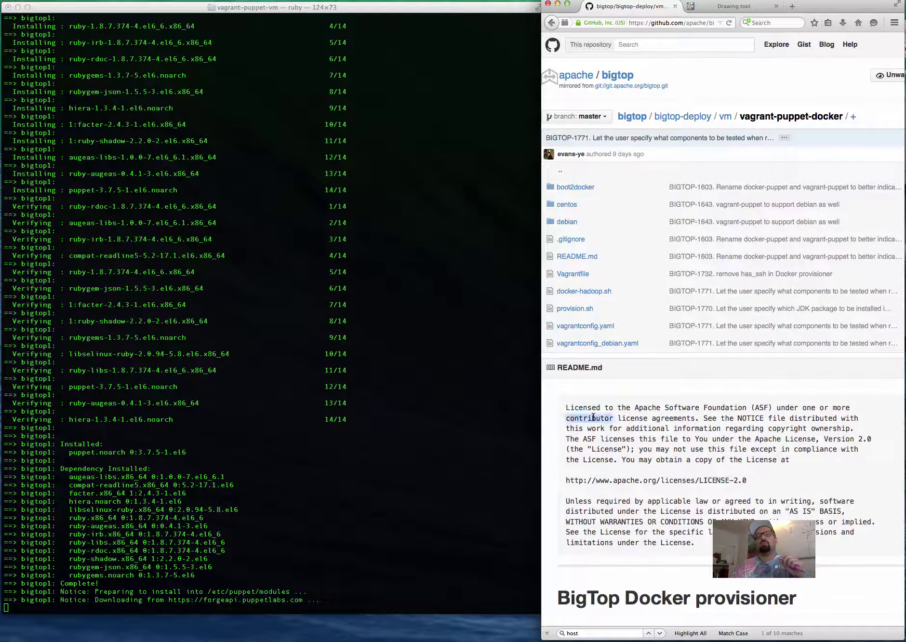
scroll(592, 418, "down", 1)
scroll(596, 421, "down", 5)
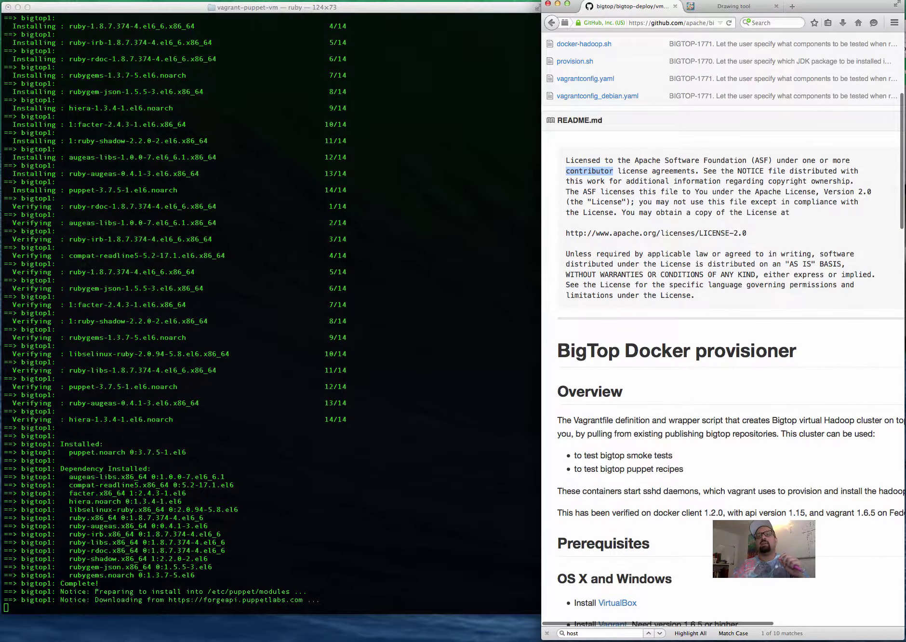
scroll(595, 420, "up", 6)
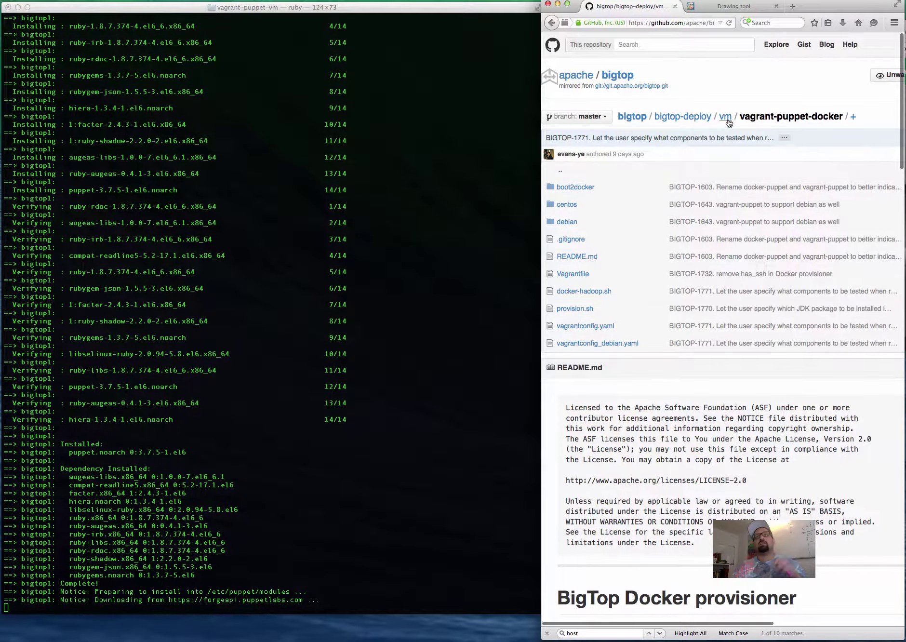
Switch between the vagrant-puppet-docker and utils folders, highlighting the list of utils scripts
left_click(727, 119)
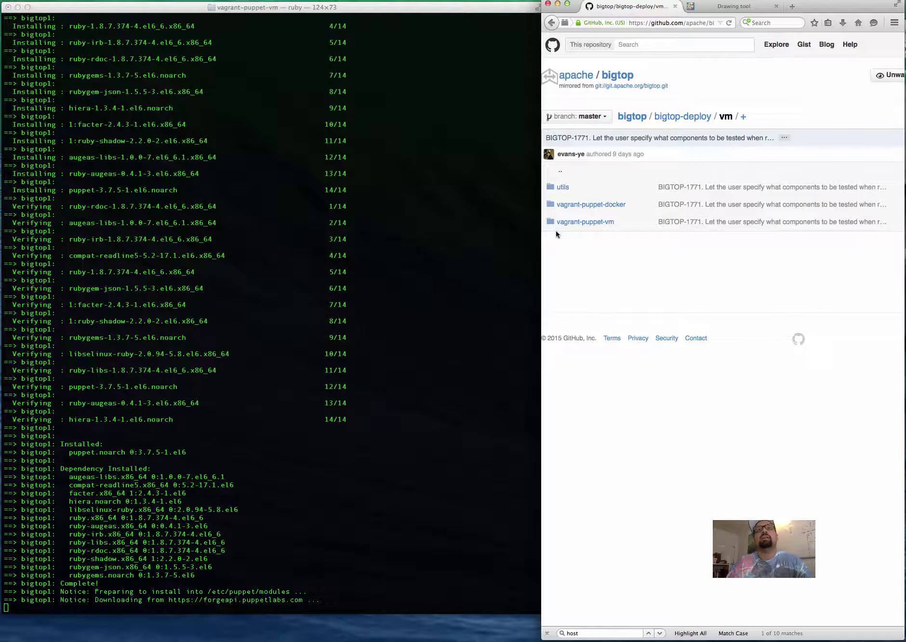
left_click(551, 23)
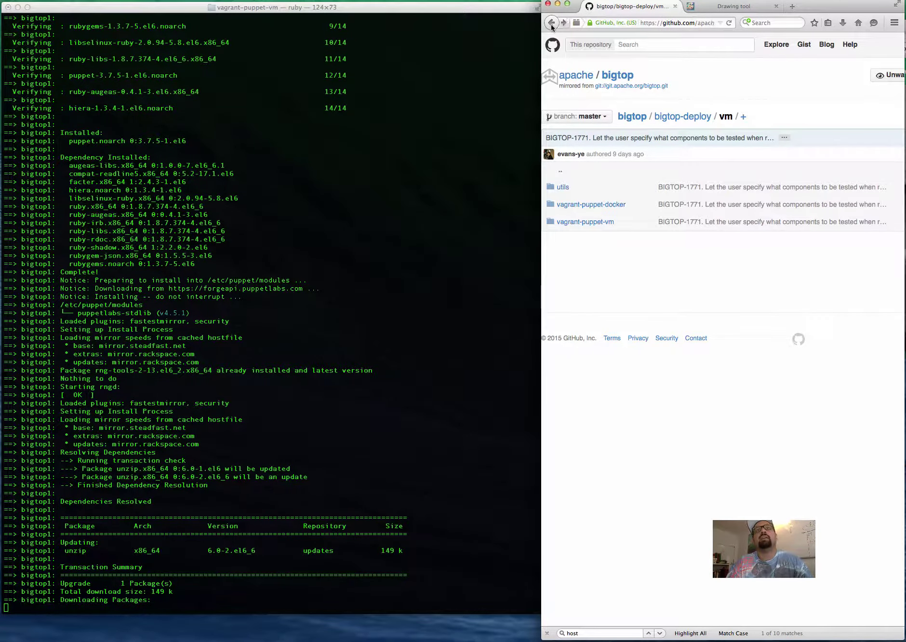
left_click(573, 207)
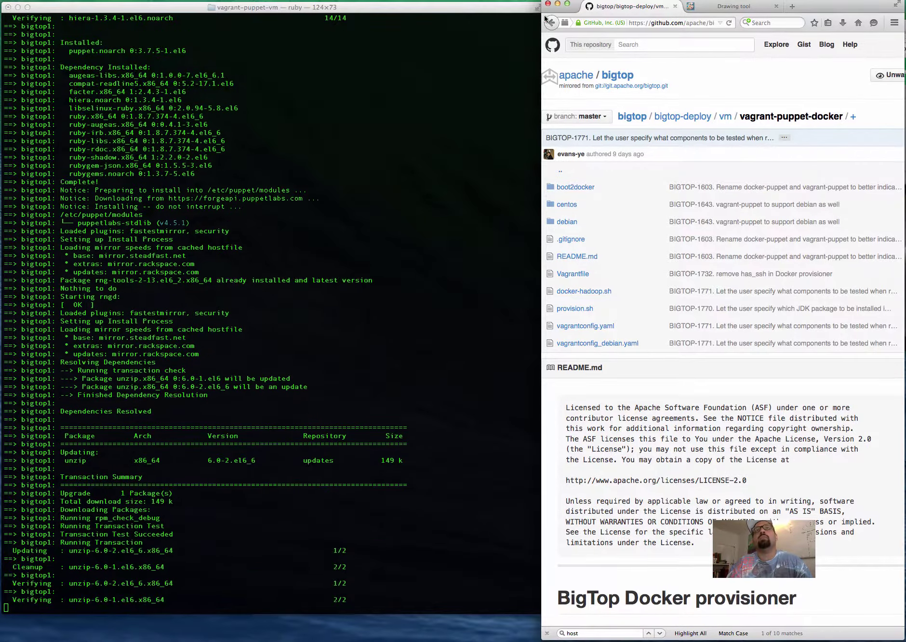
left_click(551, 23)
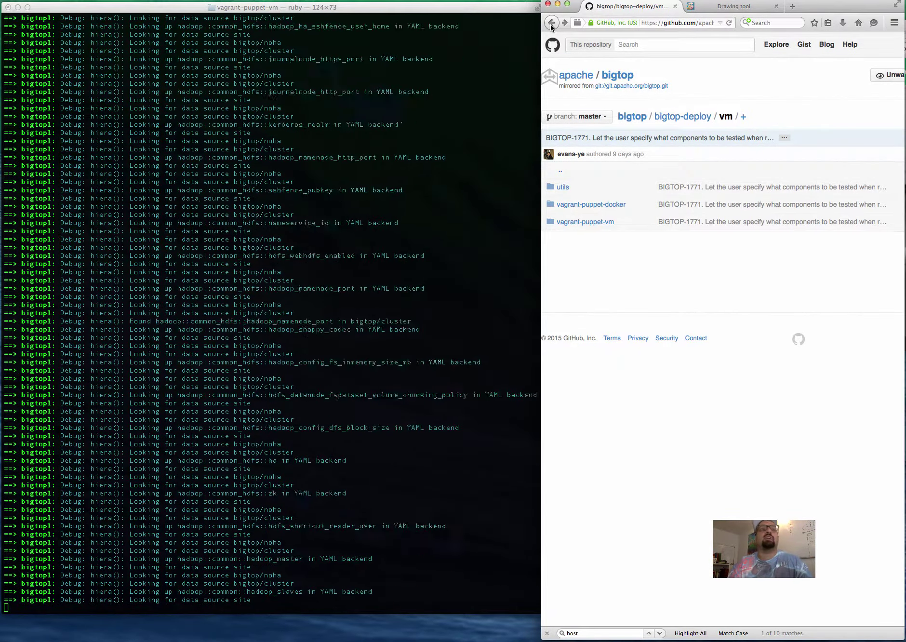
left_click(612, 207)
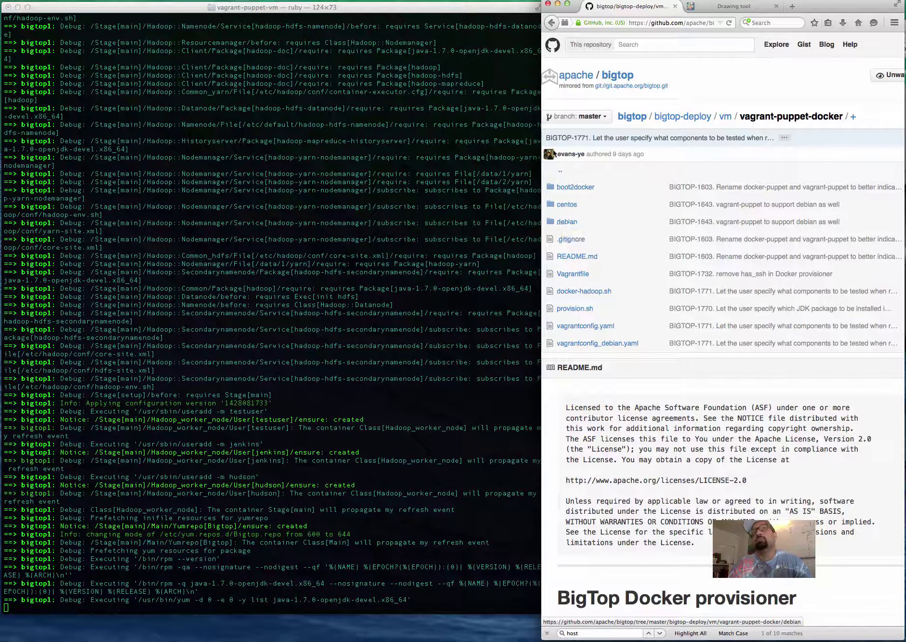
left_click(551, 23)
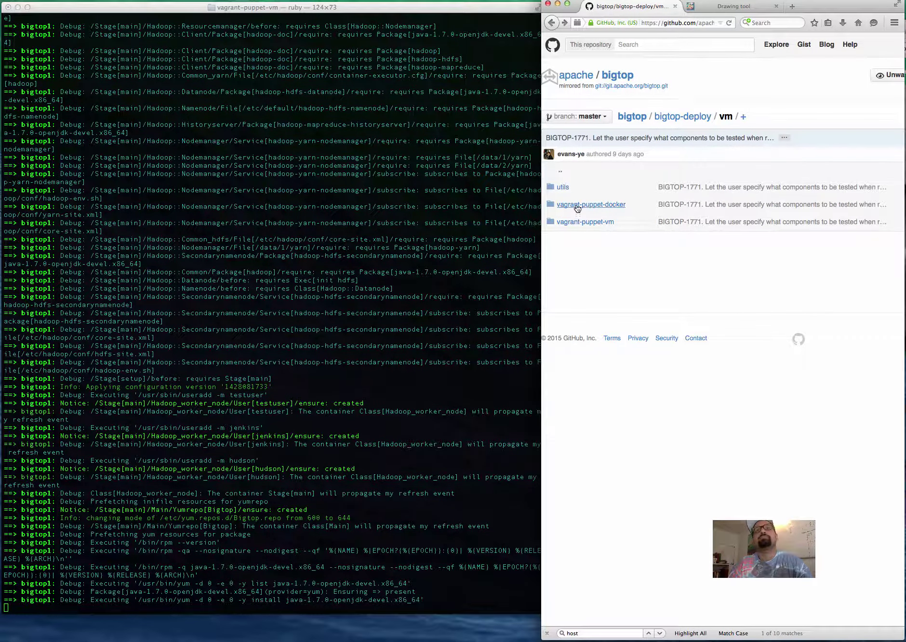
left_click(561, 189)
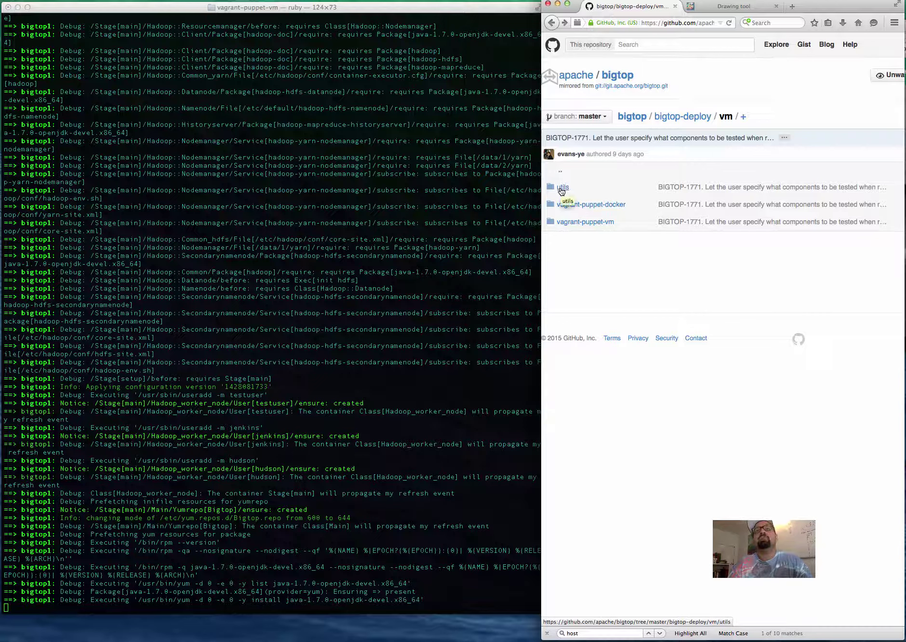
left_click_drag(596, 181, 610, 256)
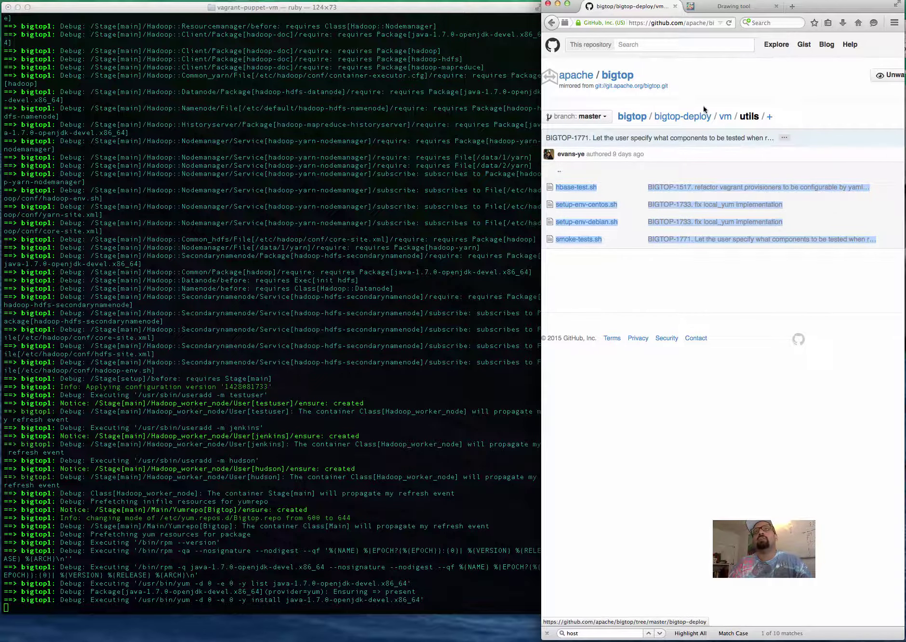
Open the BIGTOP-1771 commit diff, check its git.apache.org mirror link, then open apache/bigtop
left_click(725, 117)
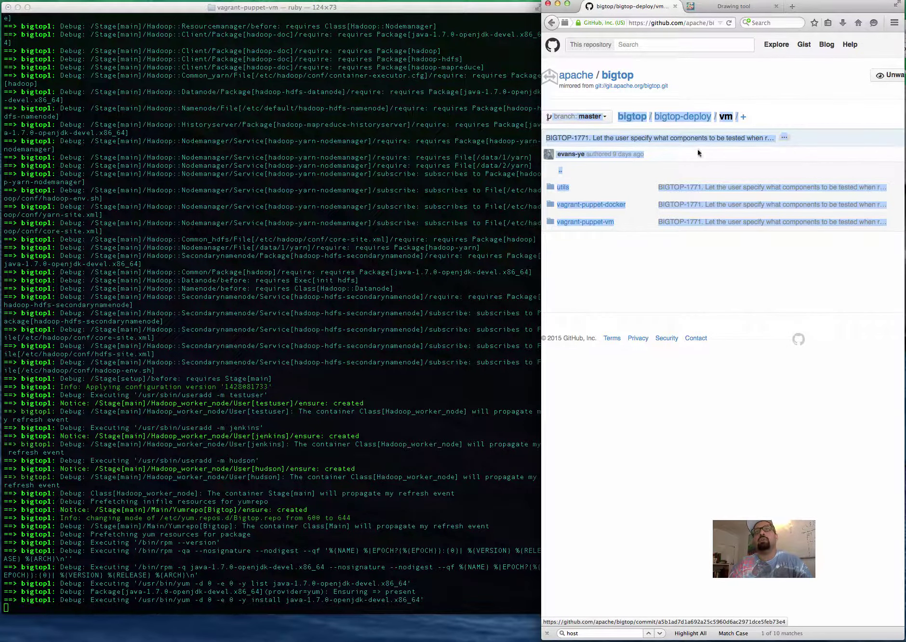
left_click(684, 223)
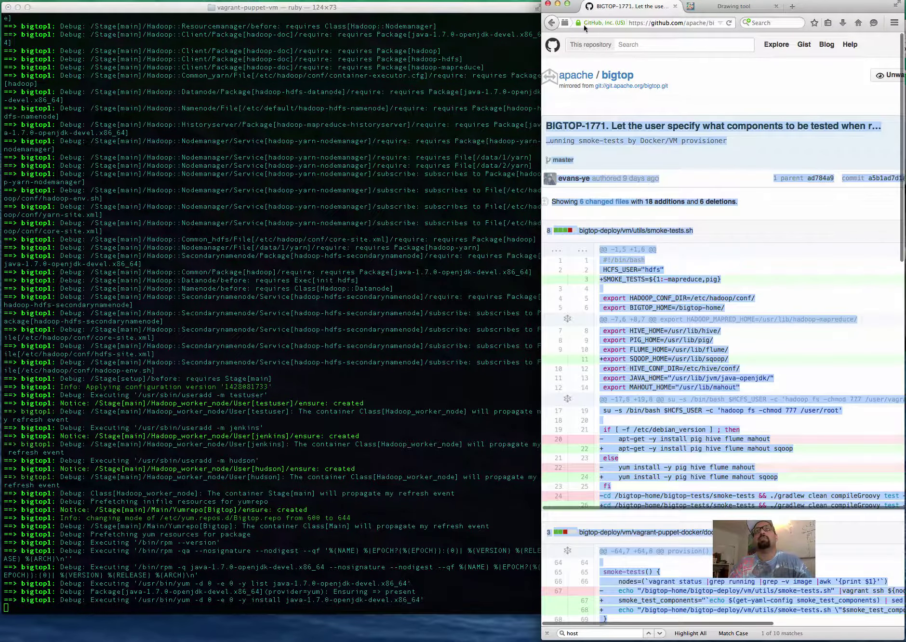
left_click(621, 86)
left_click(550, 23)
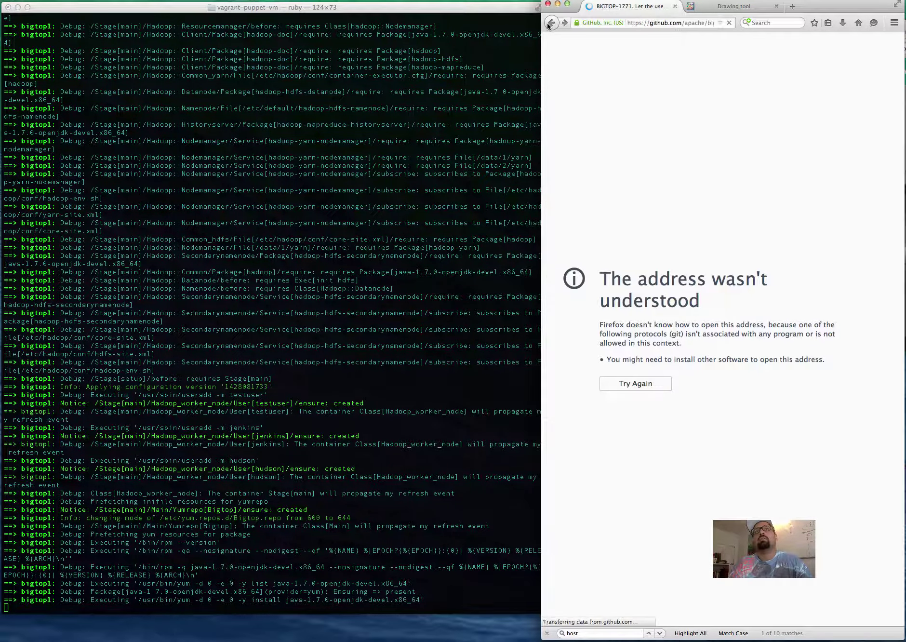
left_click(621, 79)
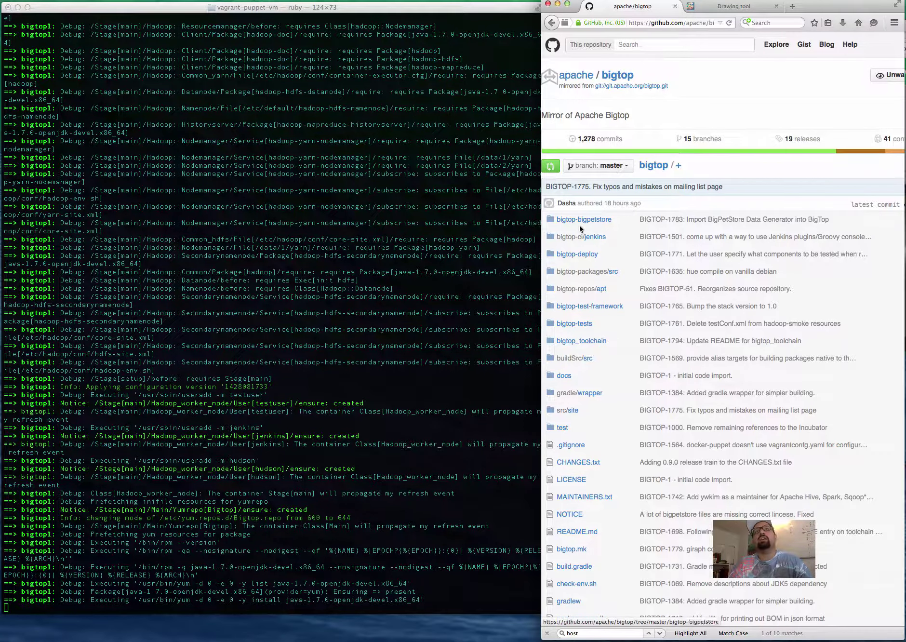
View the Dockerfile in bigtop-deploy/vm/vagrant-puppet-docker/centos, then go back up to bigtop-deploy
left_click(588, 256)
left_click(561, 203)
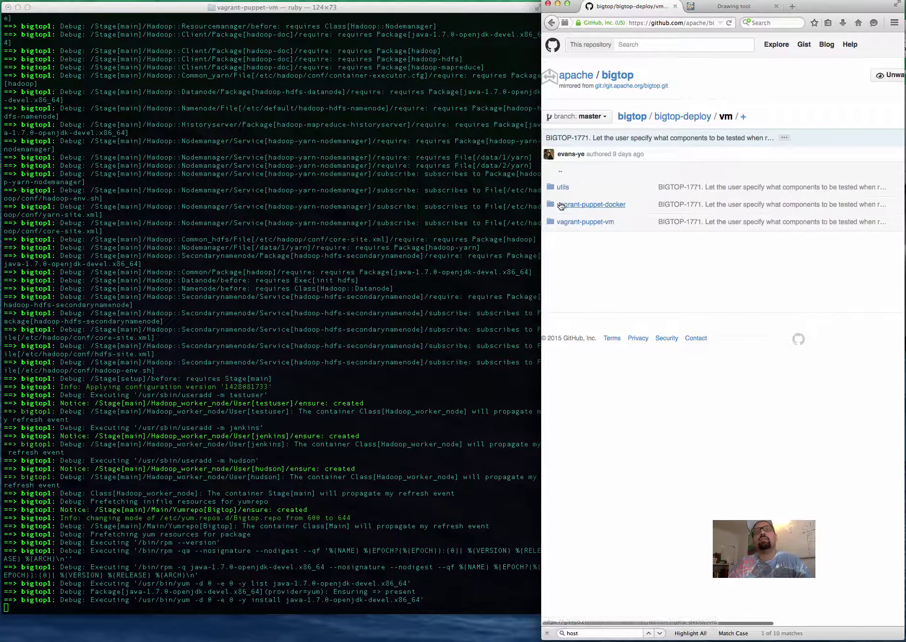
left_click(604, 207)
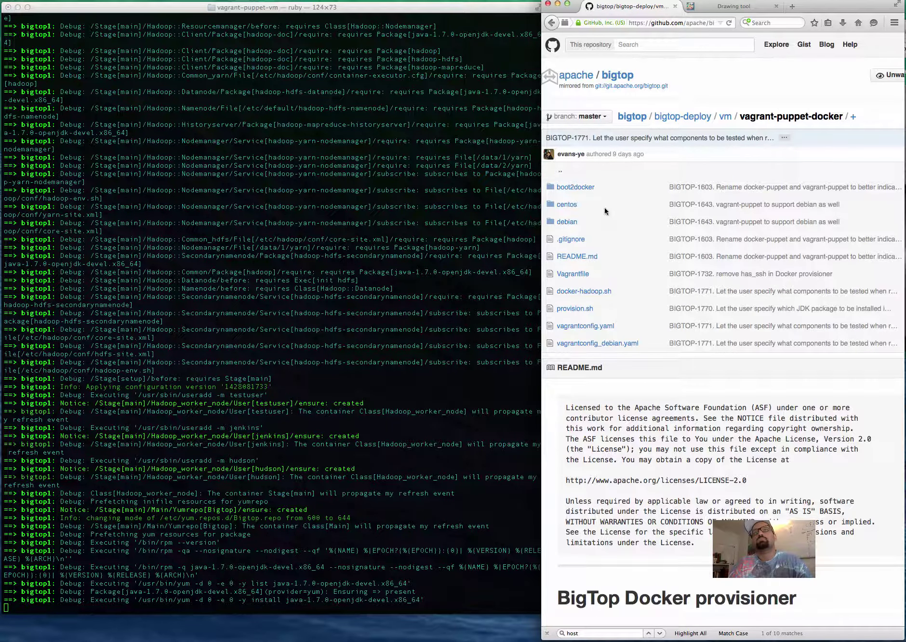
left_click(572, 206)
left_click(573, 188)
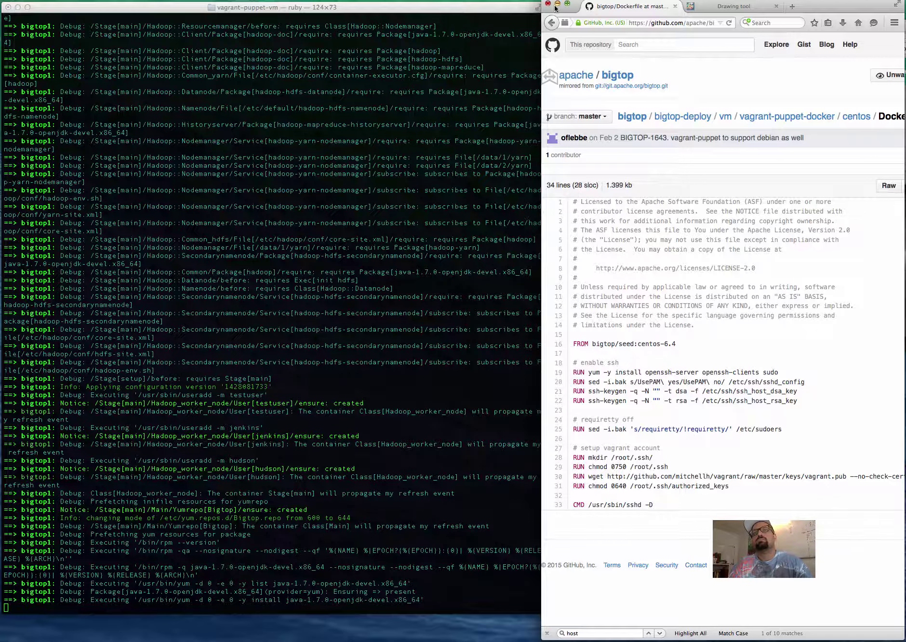
left_click(554, 24)
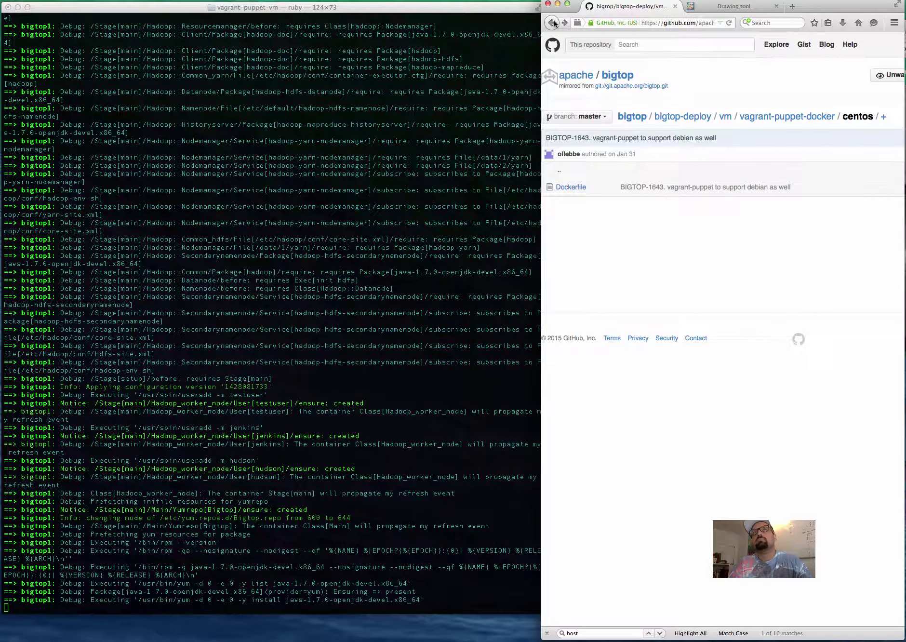
left_click(554, 25)
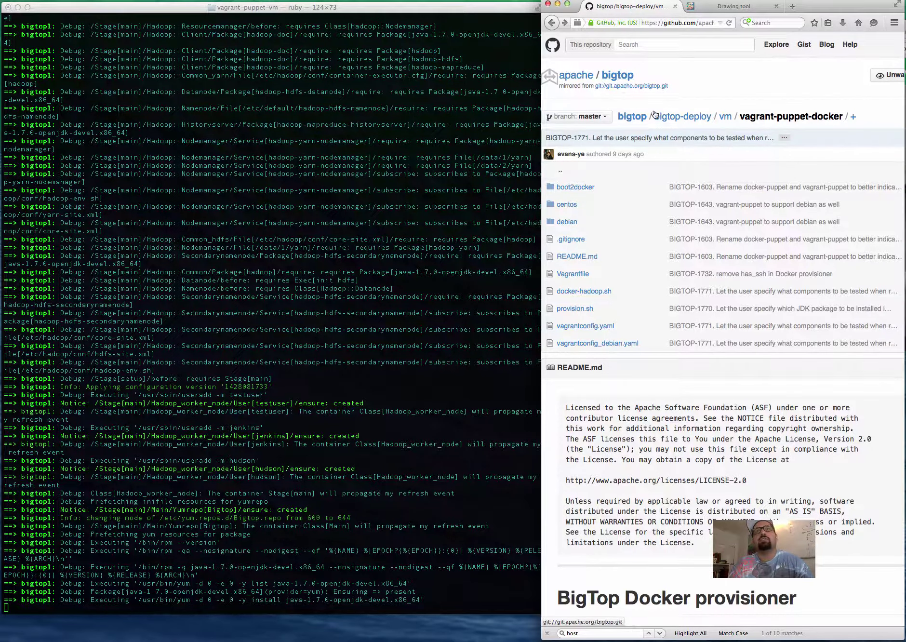
left_click(690, 116)
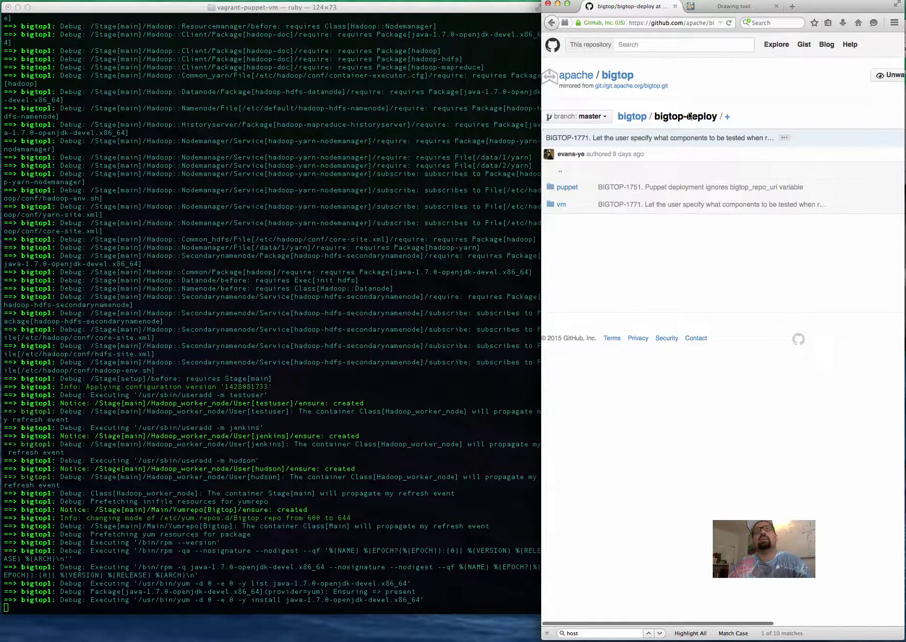
Go up to the bigtop repository root, scan its file list, and open bigtop-deploy/vm
left_click(632, 117)
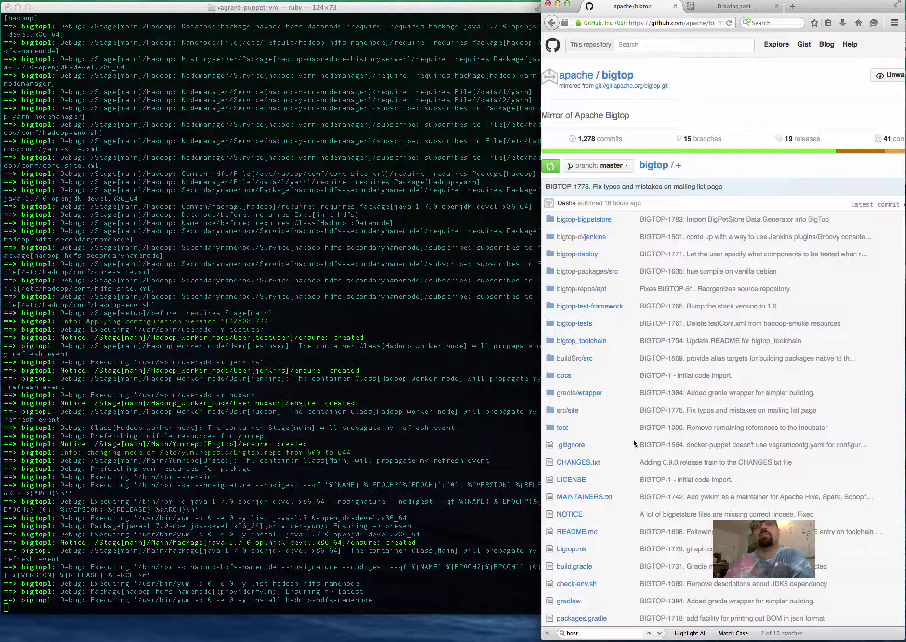
scroll(634, 439, "down", 3)
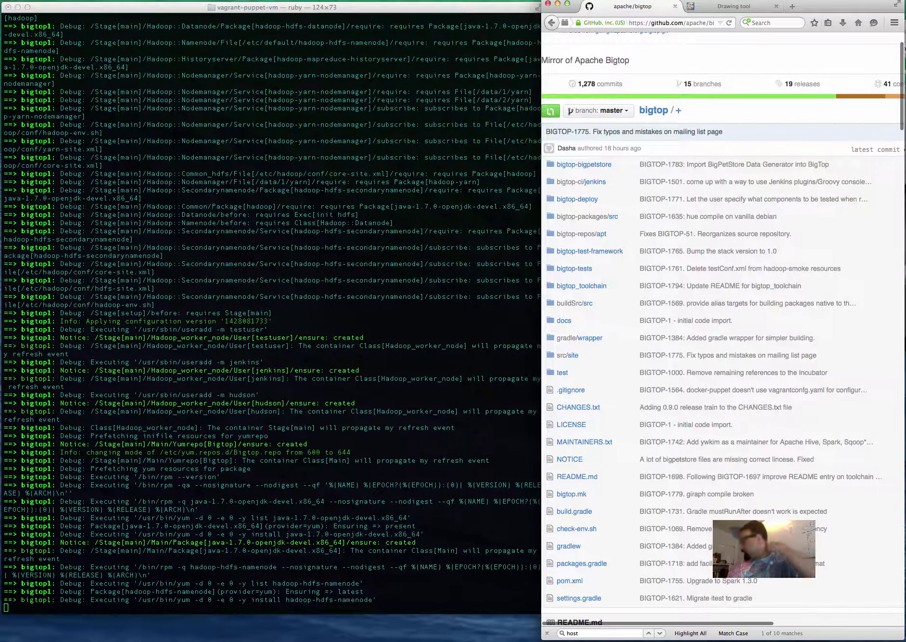
scroll(549, 310, "down", 3)
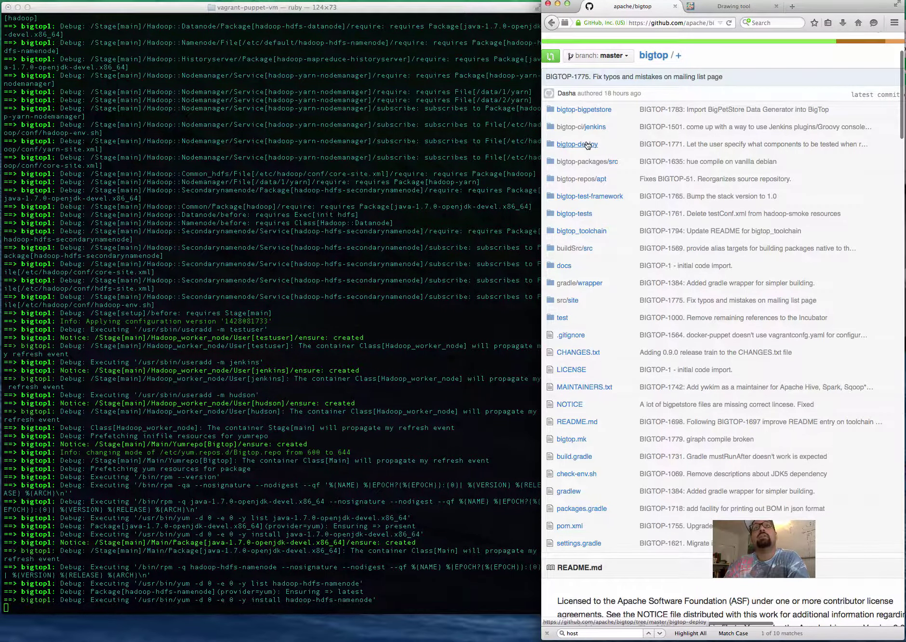
scroll(587, 145, "up", 3)
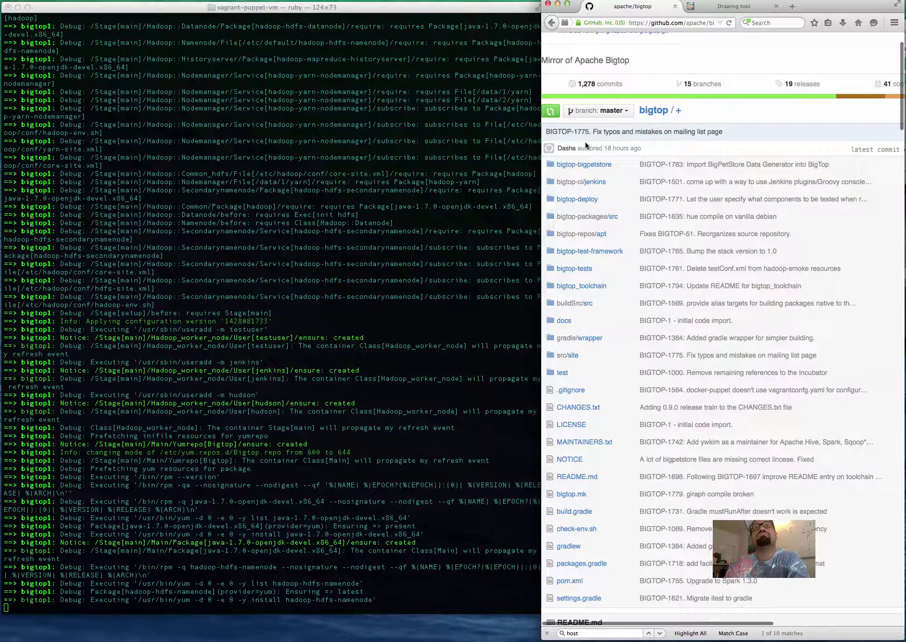
left_click(587, 199)
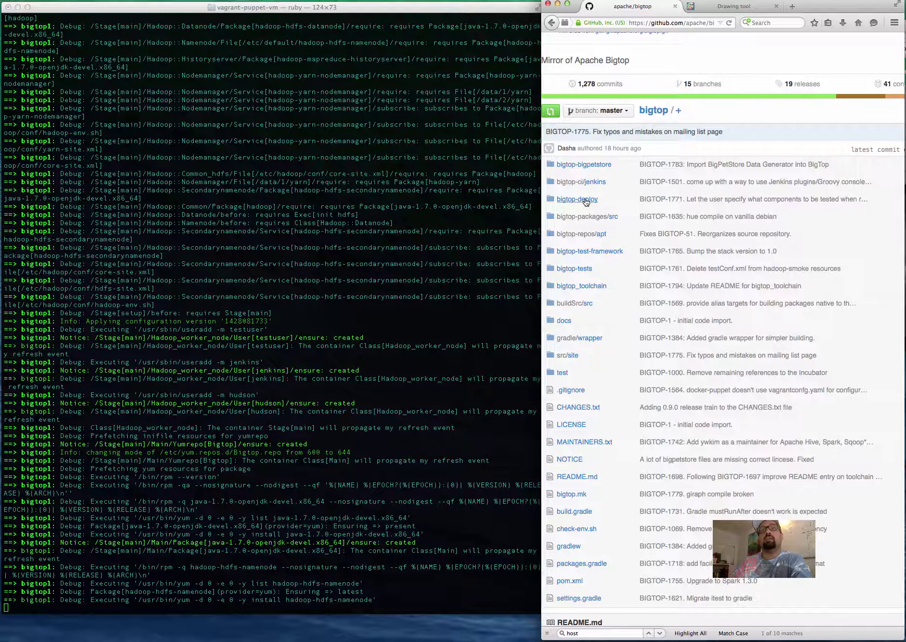
left_click(561, 204)
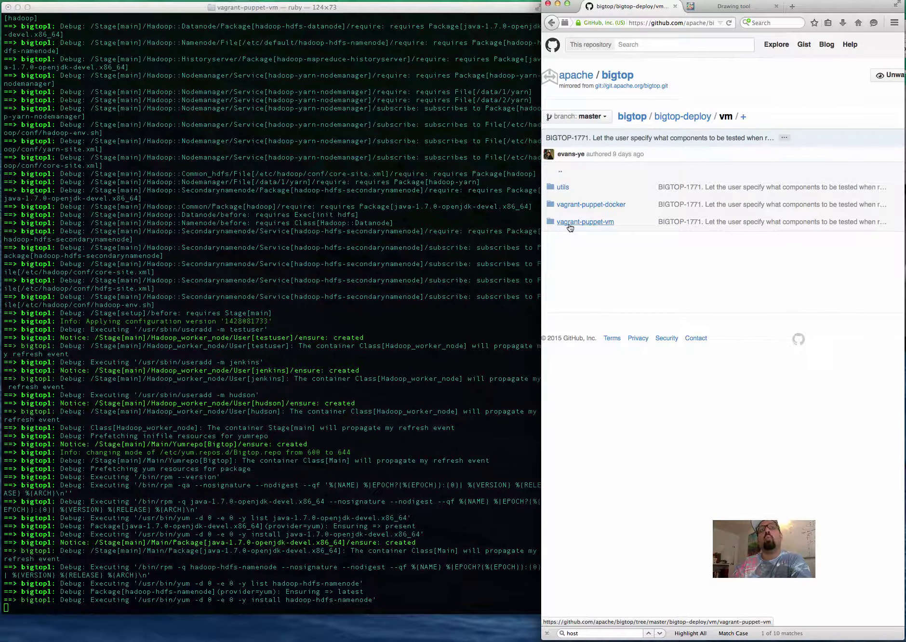
Open vagrant-puppet-vm's vagrantconfig.yaml and widen the browser window to show more
left_click(569, 223)
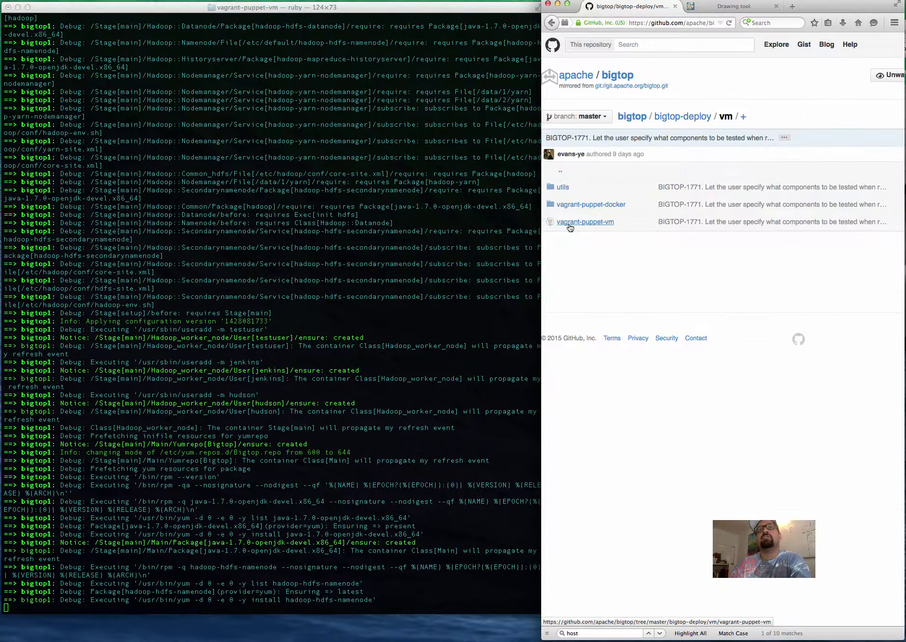
left_click(591, 239)
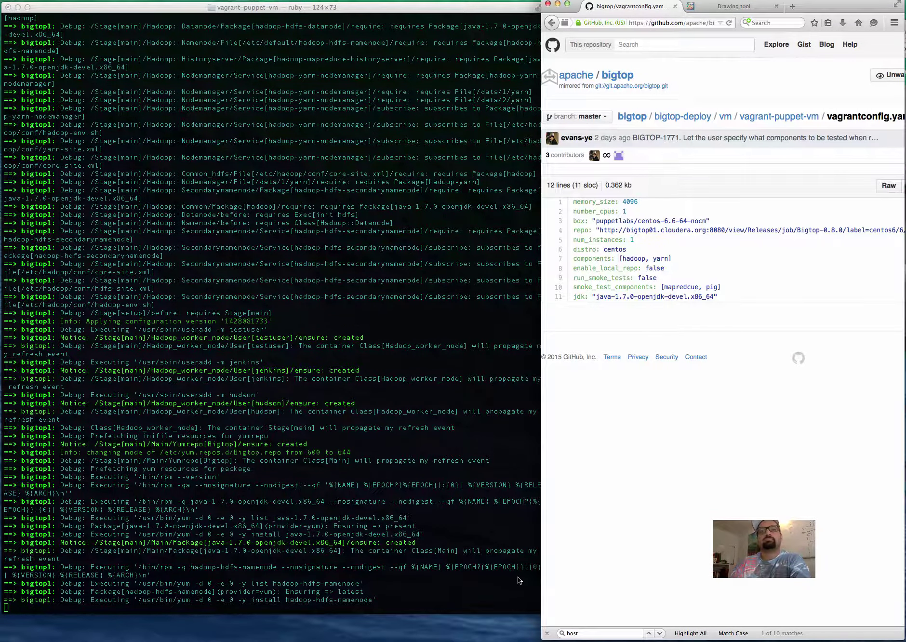
left_click_drag(542, 572, 515, 572)
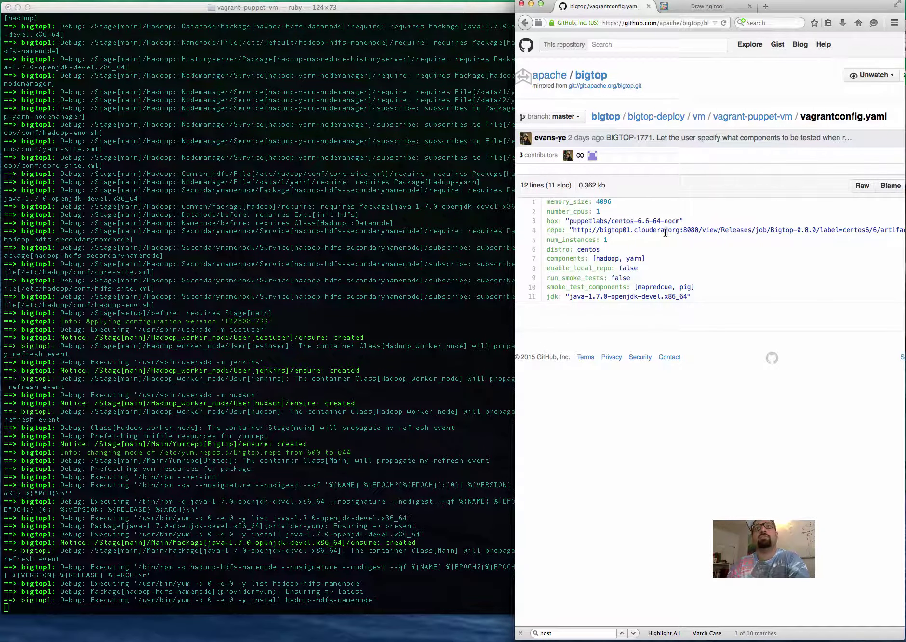
scroll(769, 364, "right", 2)
scroll(769, 363, "left", 2)
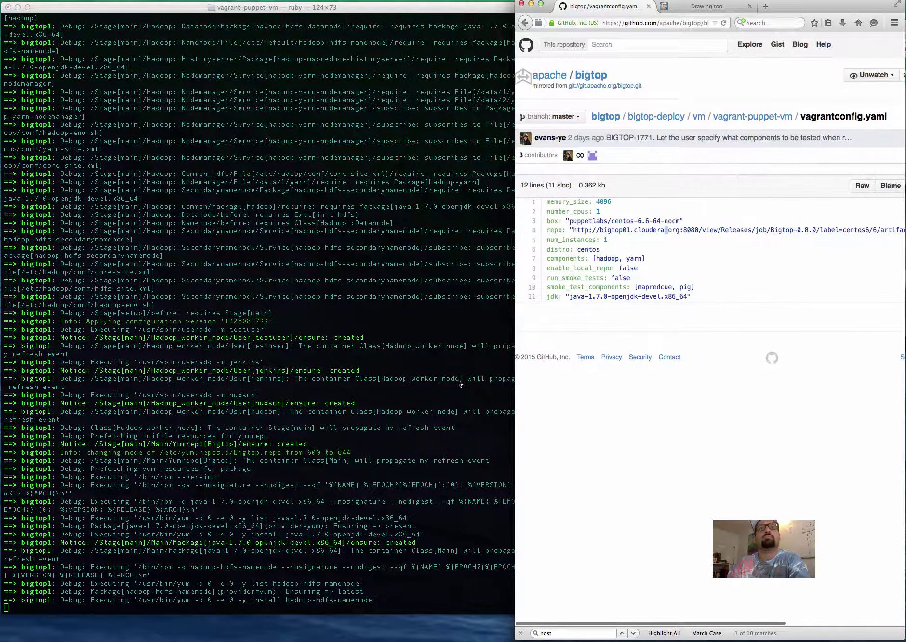
left_click_drag(515, 342, 407, 342)
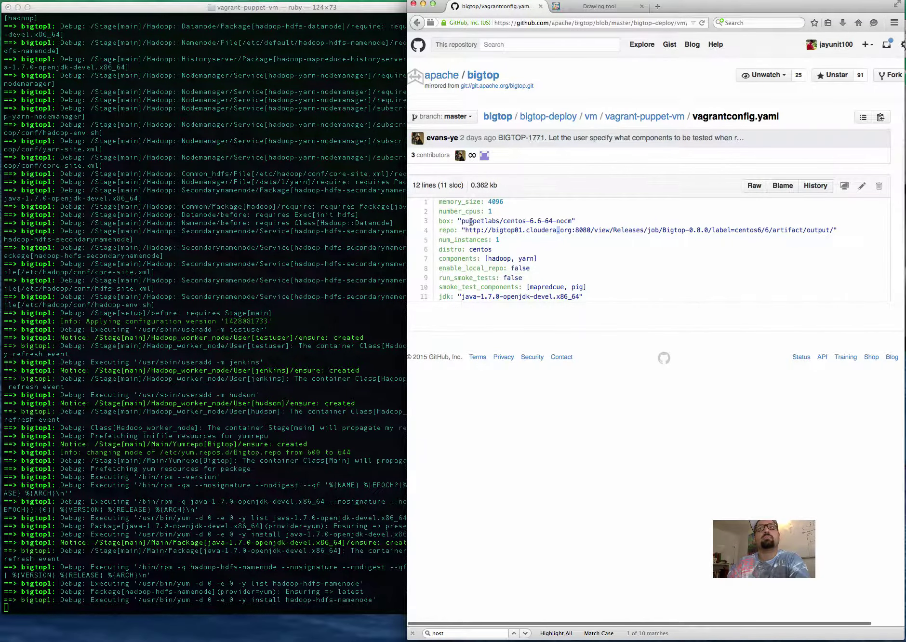
Select the Bigtop-0.8.0 repo URL line and the enable_local_repo value false
left_click_drag(466, 232, 832, 231)
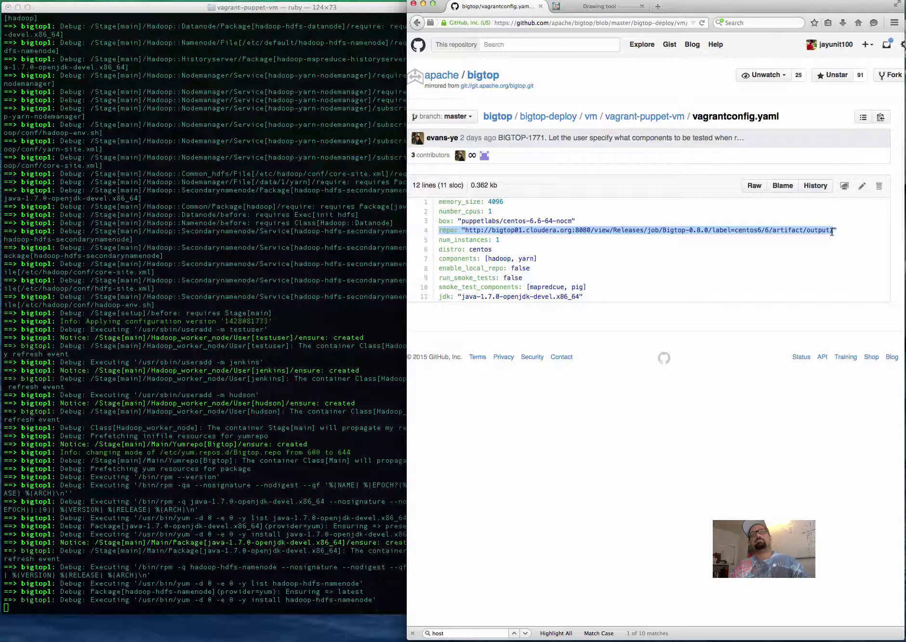
double_click(521, 269)
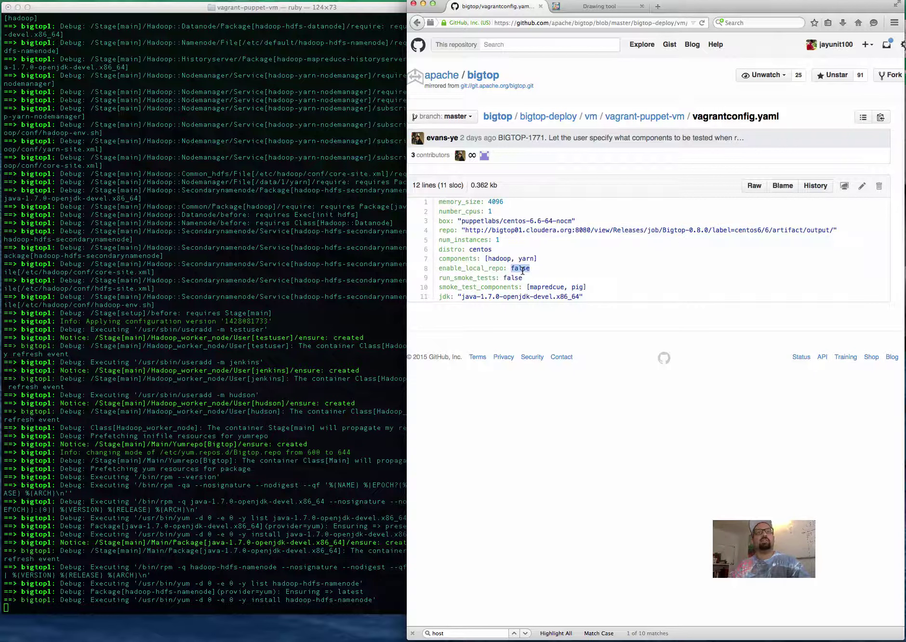
left_click(232, 268)
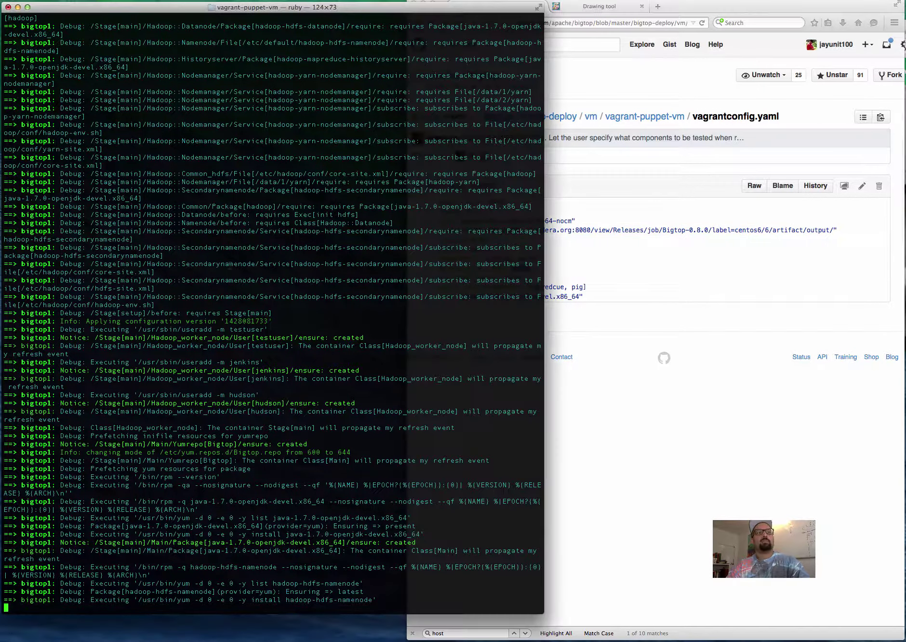
left_click(584, 280)
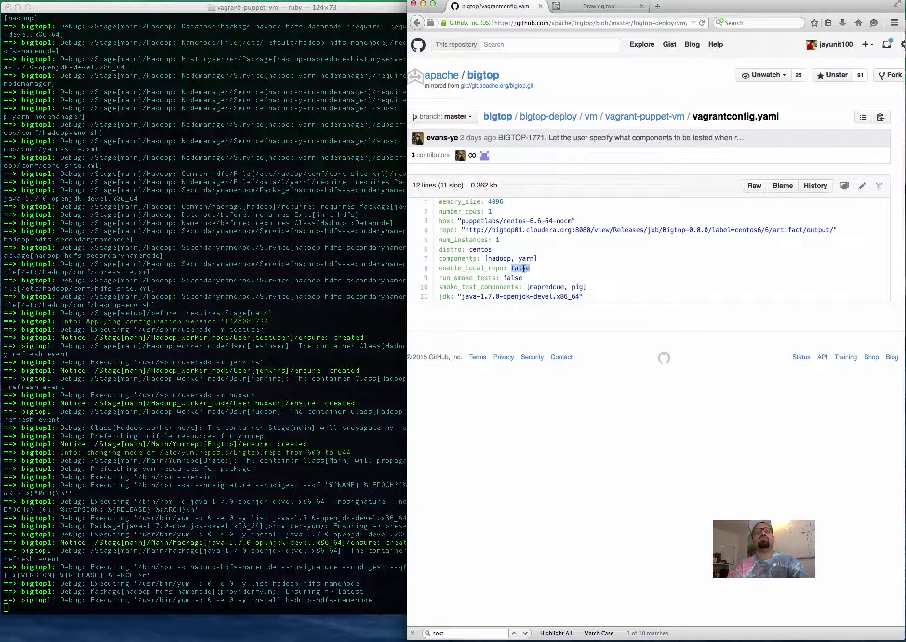
triple_click(523, 268)
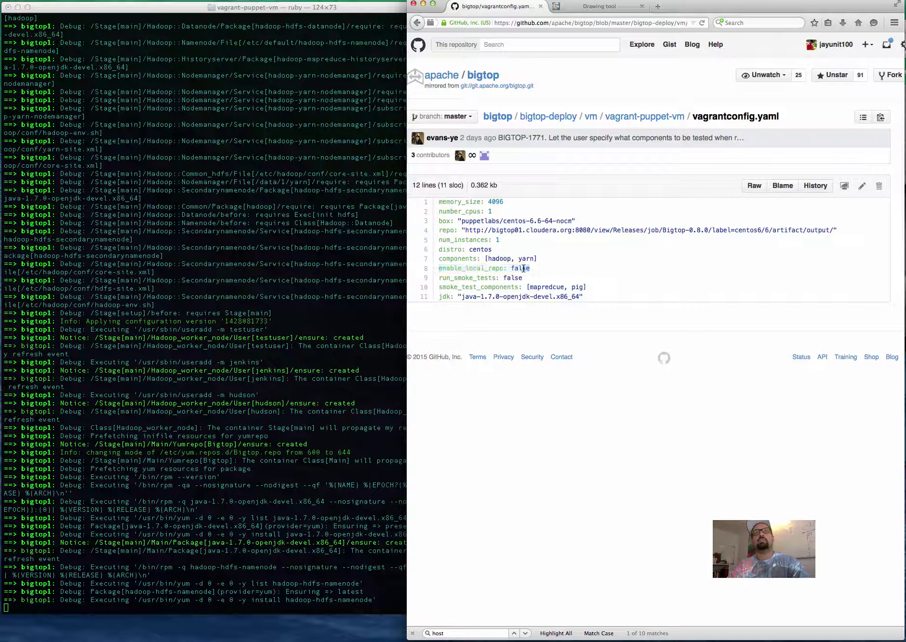
double_click(523, 268)
left_click(292, 305)
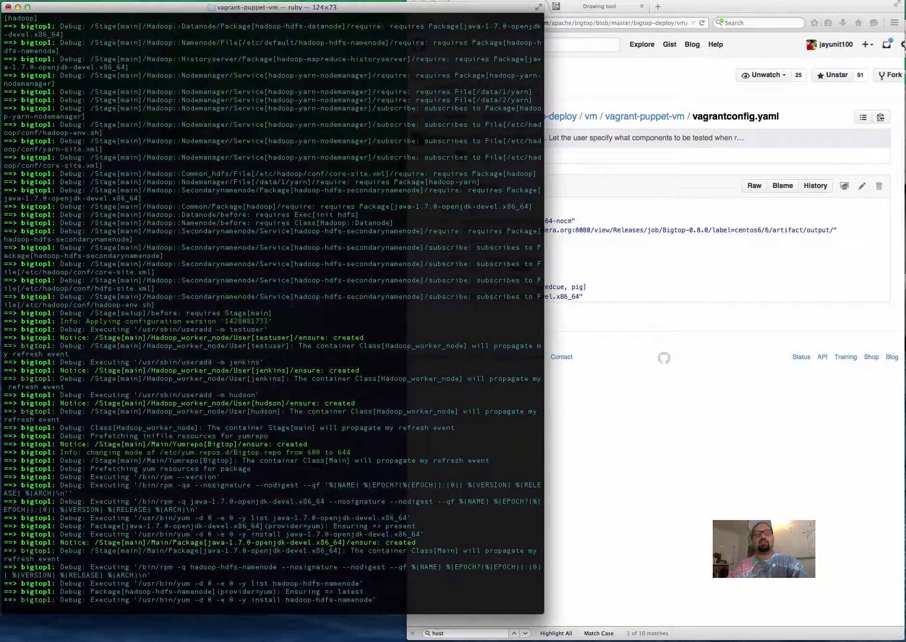
In a new shell tab, run cd .. three times up to the checkout root and list it
key("super+t")
type("ls")
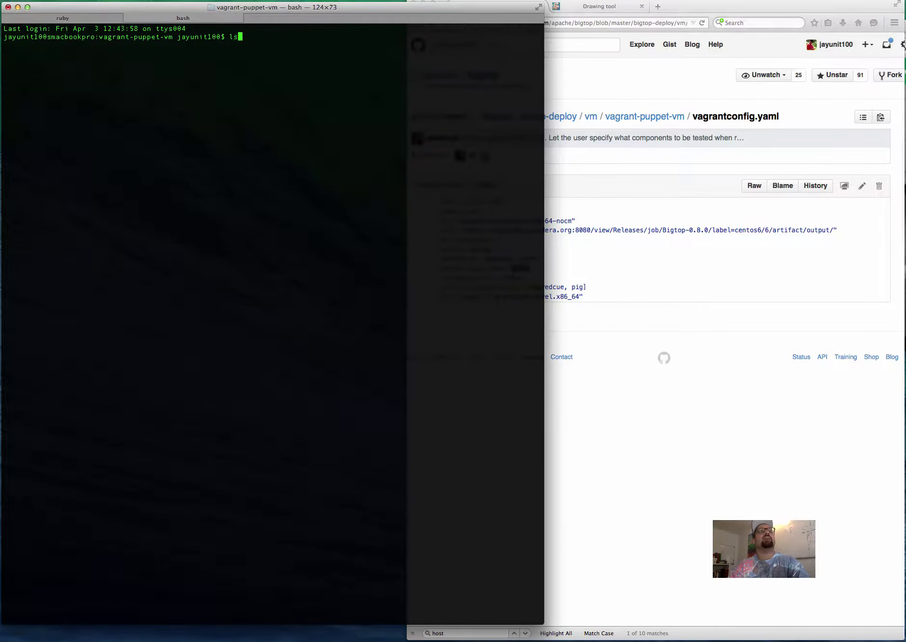
key("Return")
type("cd ..")
key("Return")
type("cd")
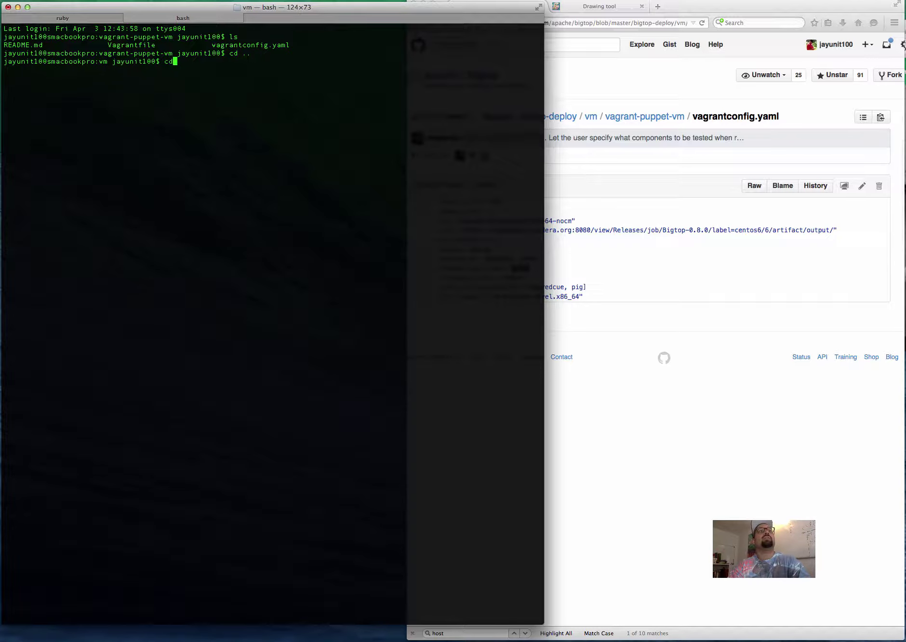
type(" ..")
key("Return")
type("cd ..")
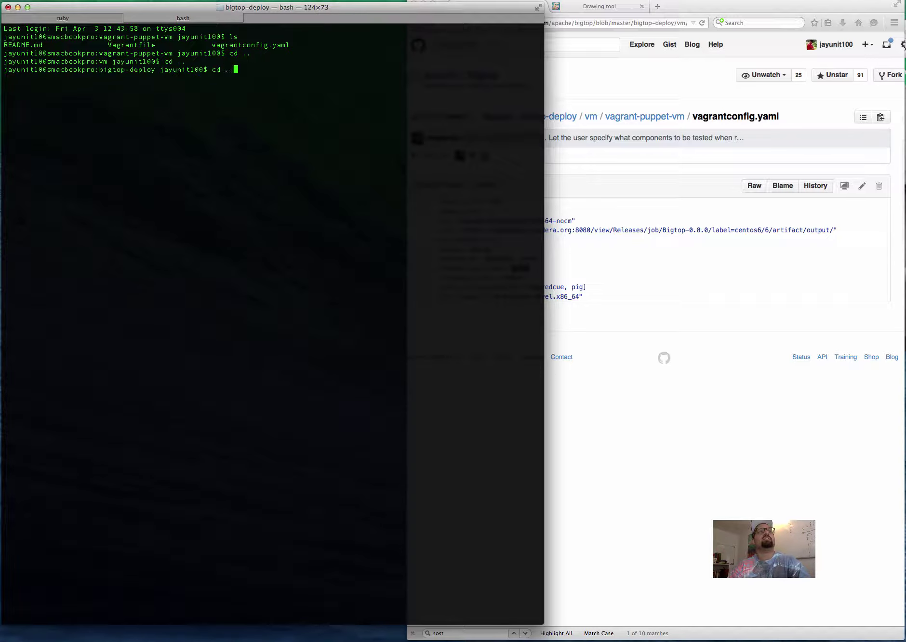
key("Return")
type("ls")
key("Return")
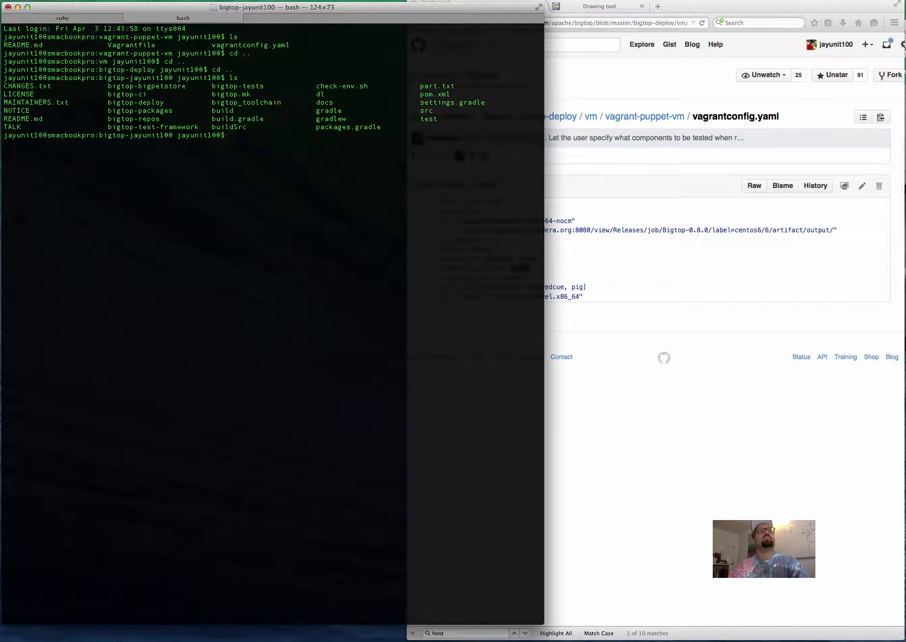
Comment out an 'ls out' line, abort an ssh root@andross attempt, and clear the screen
type("ls out")
key("ctrl+a")
type("#")
key("Return")
key("Return")
key("Return")
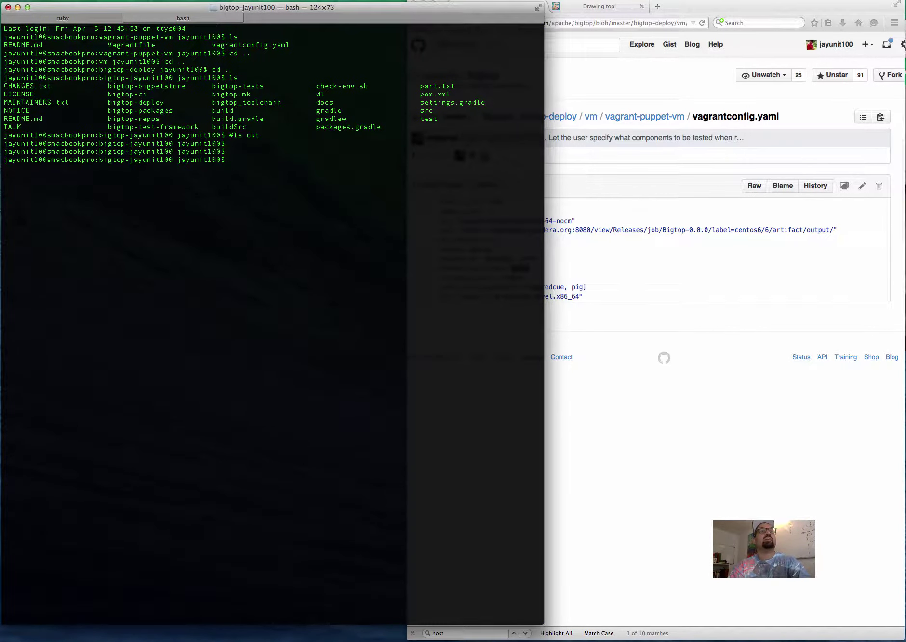
type("ssh root@andross")
key("Return")
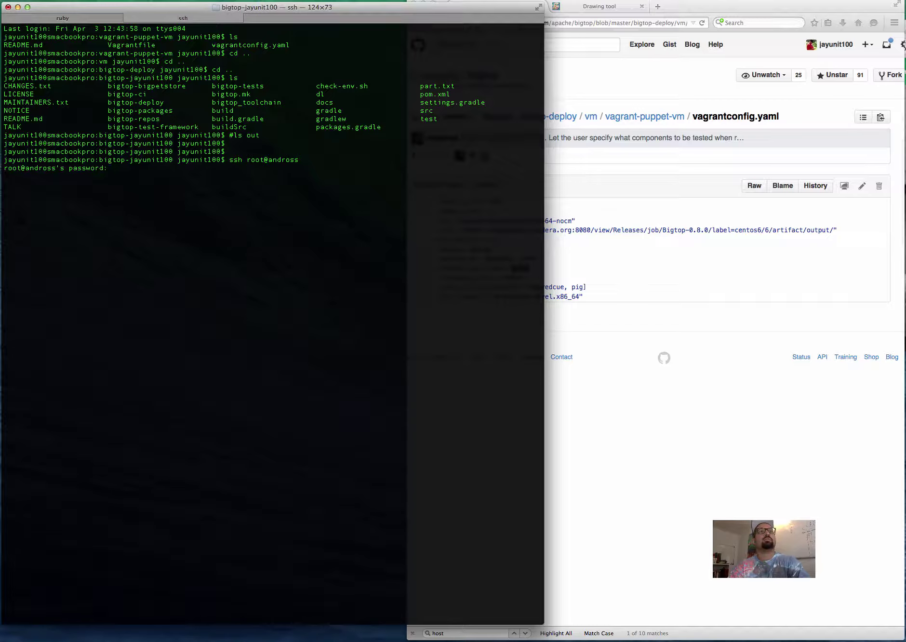
key("ctrl+c")
type("clear")
key("Return")
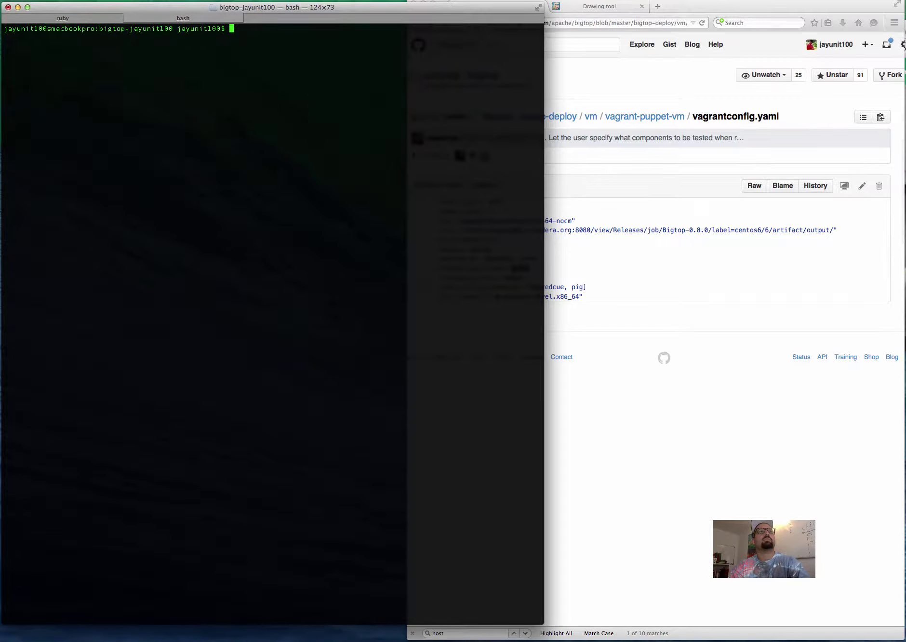